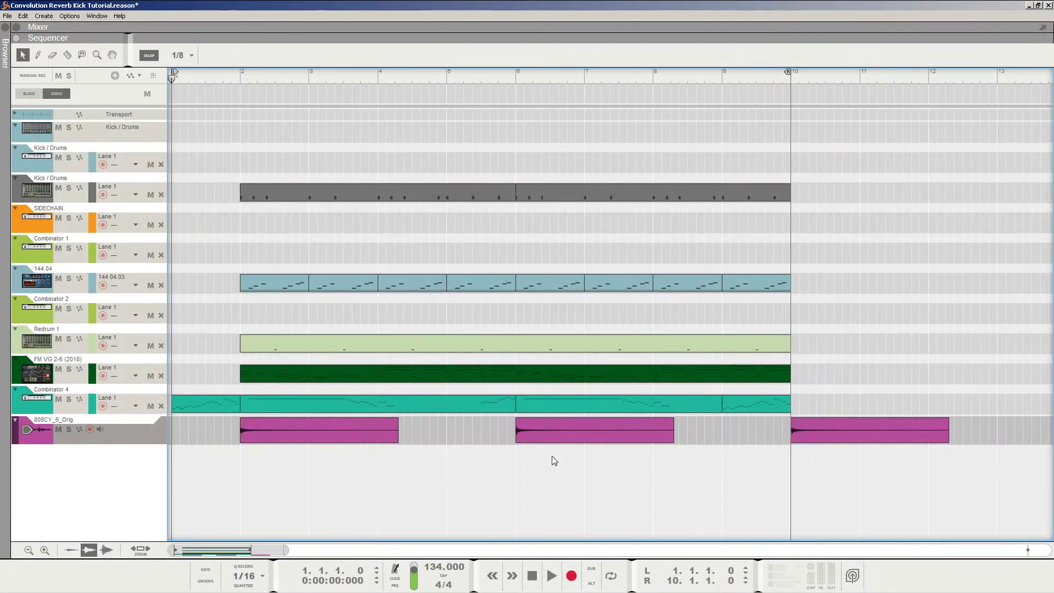
# - Play the Convolution Reverb Kick Tutorial song from bar 1 at 134 BPM
pyautogui.press('space')
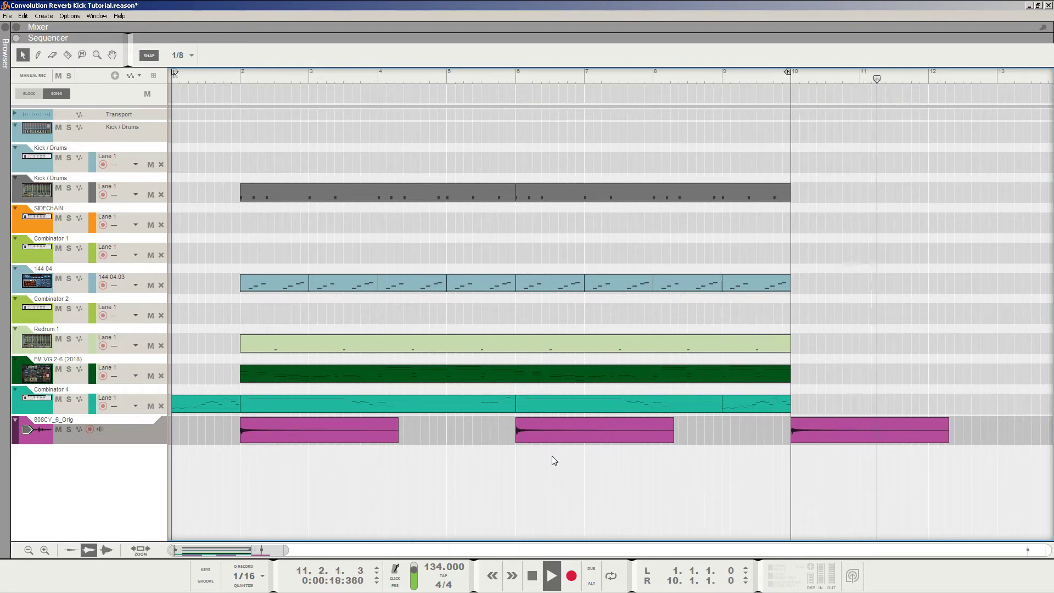
# - Stop playback and set the song position to bar 2 (0:00:01:791)
pyautogui.press('space')
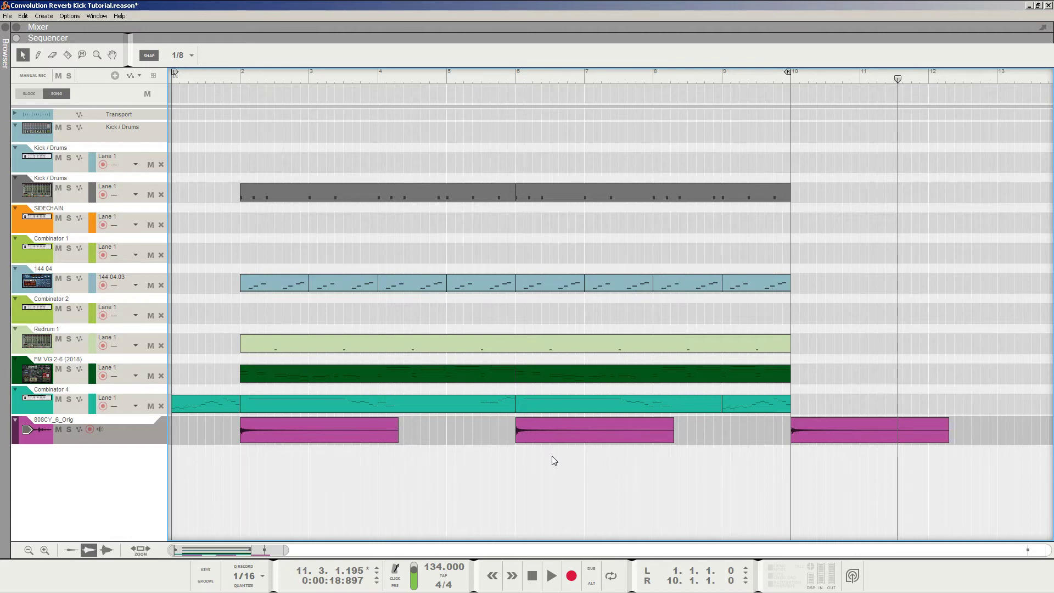
pyautogui.click(242, 80)
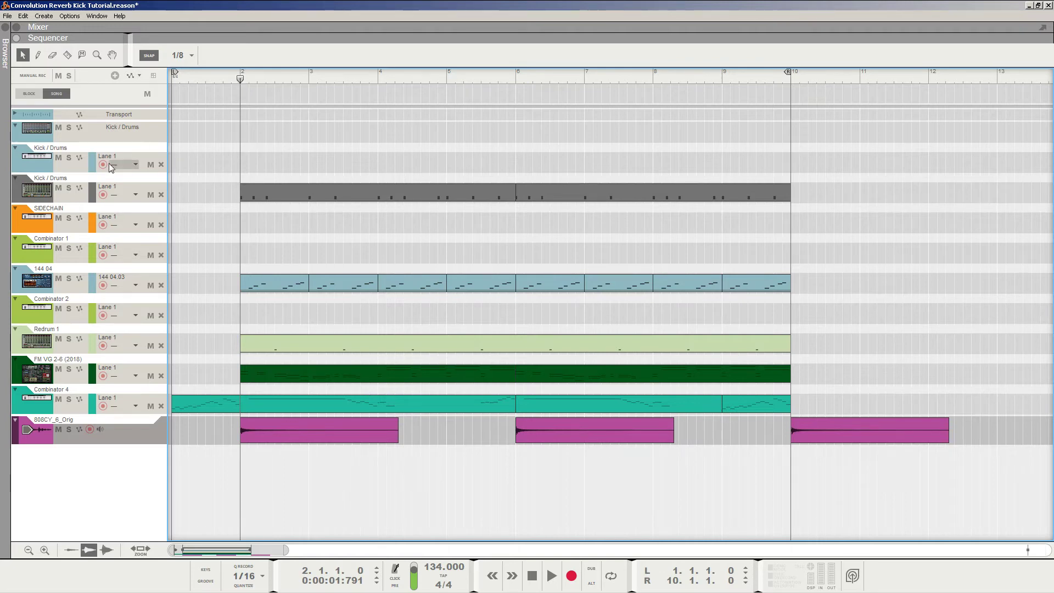
# - Record-arm the second Kick / Drums track and switch to the Document 1 rack
pyautogui.click(82, 195)
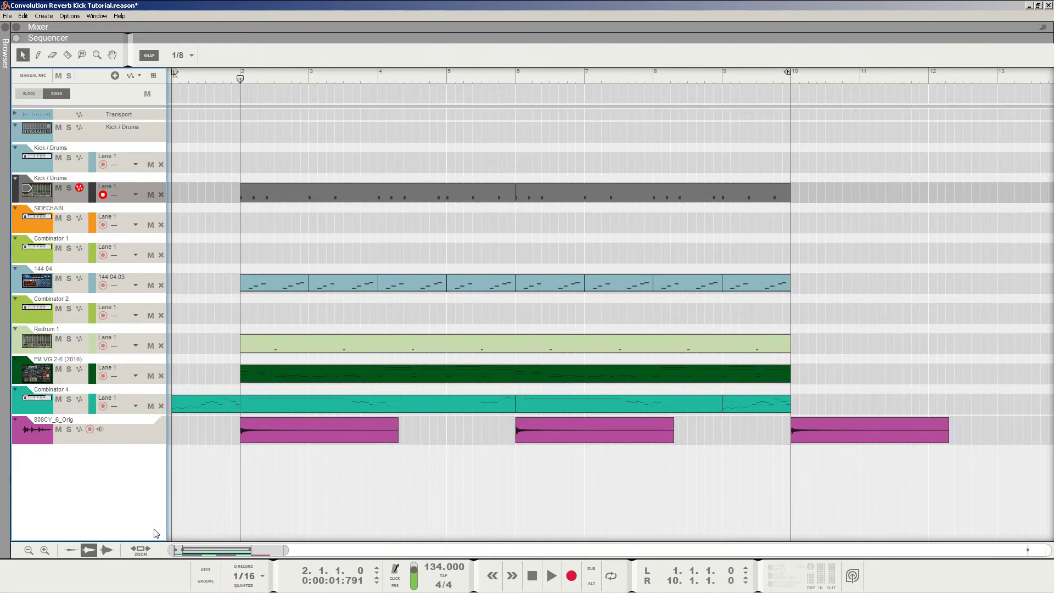
pyautogui.click(94, 585)
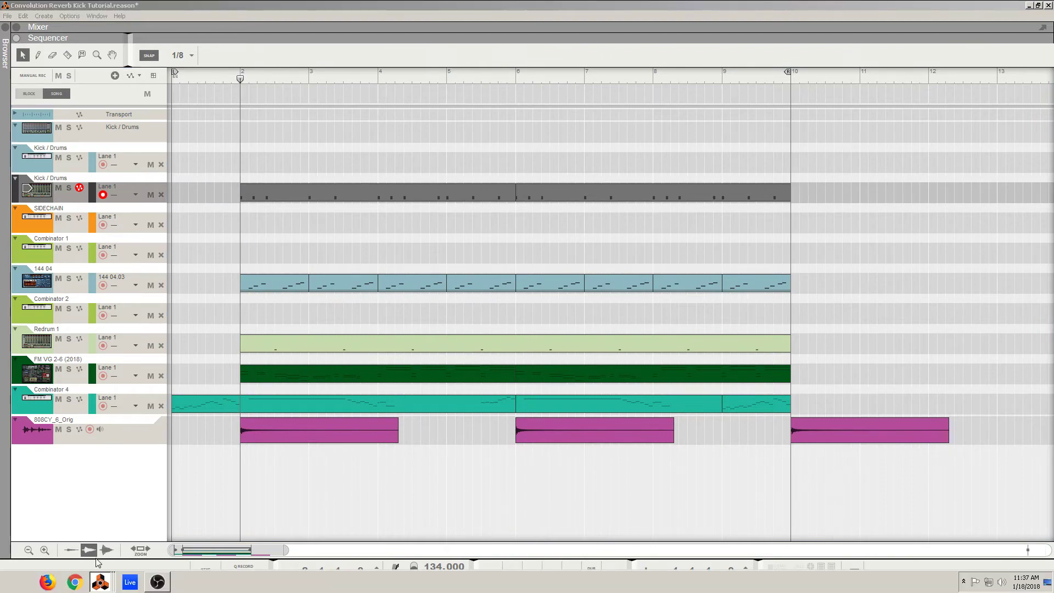
pyautogui.click(99, 581)
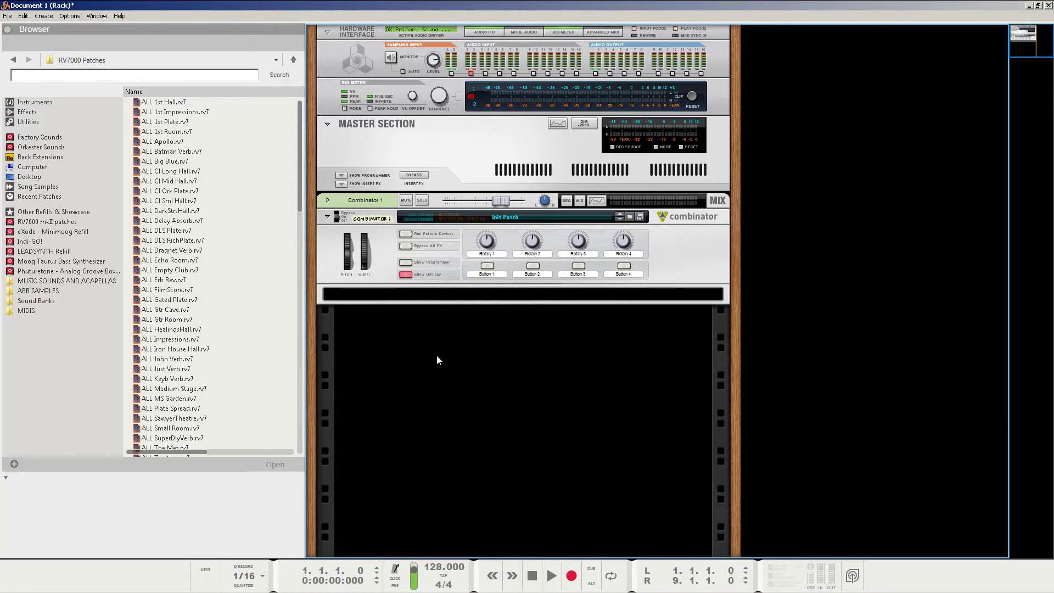
# - Select Combinator 1 as the destination for new devices
pyautogui.rightClick(399, 323)
pyautogui.moveTo(438, 398)
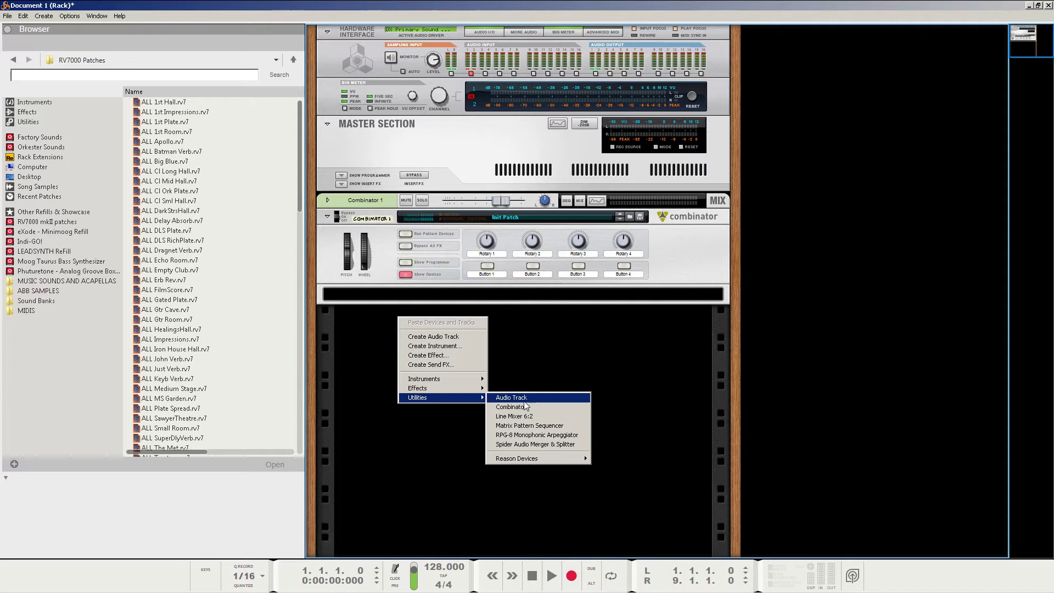
pyautogui.click(515, 345)
pyautogui.click(422, 296)
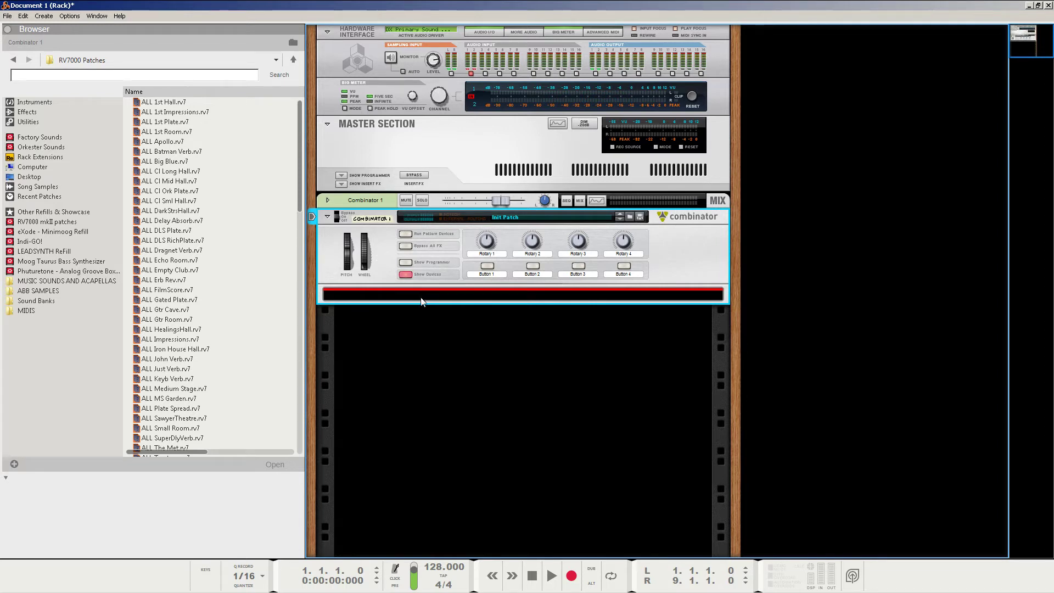
# - Add a Kong Drum Designer with Init Patch to Combinator 1, showing its drum and FX sections
pyautogui.rightClick(422, 297)
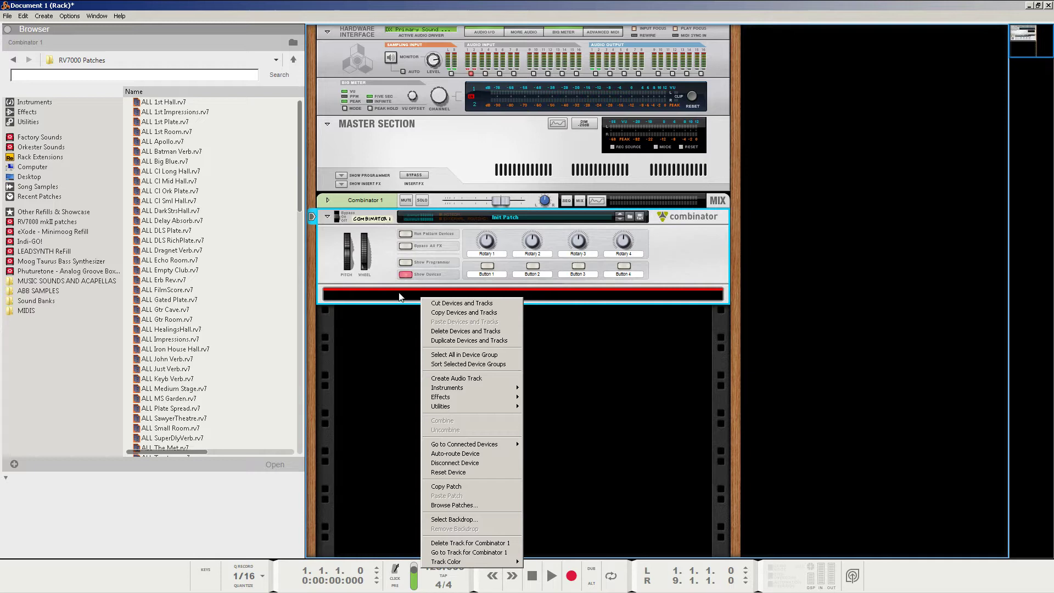
pyautogui.moveTo(447, 389)
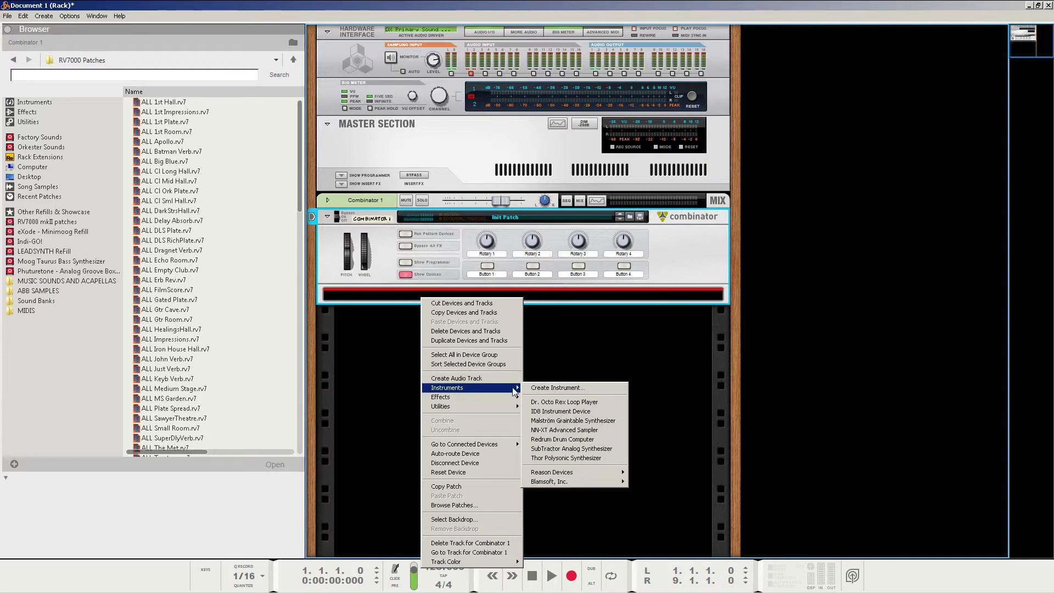
pyautogui.moveTo(572, 474)
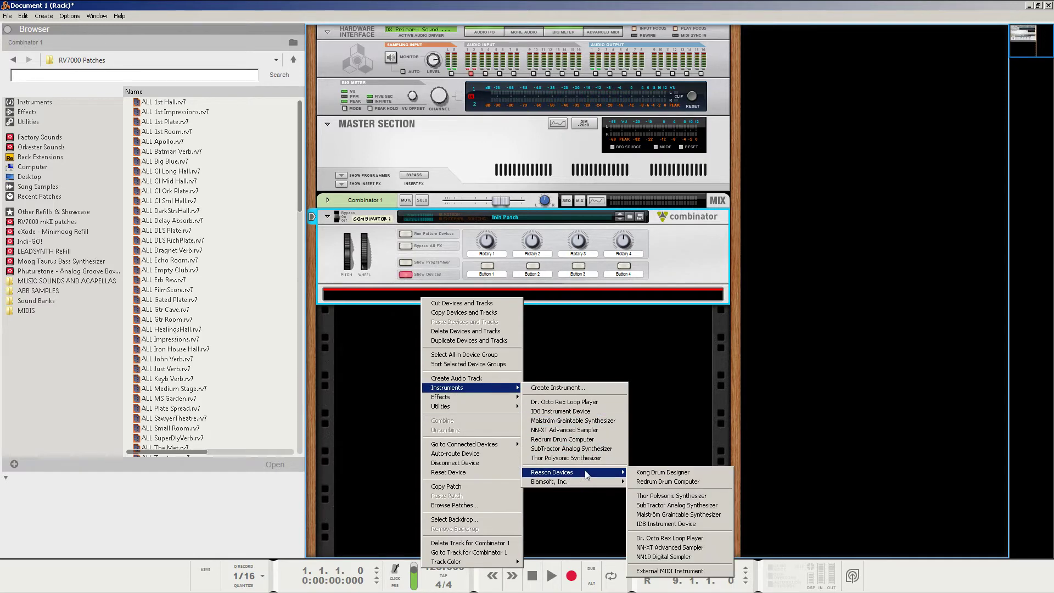
pyautogui.click(662, 477)
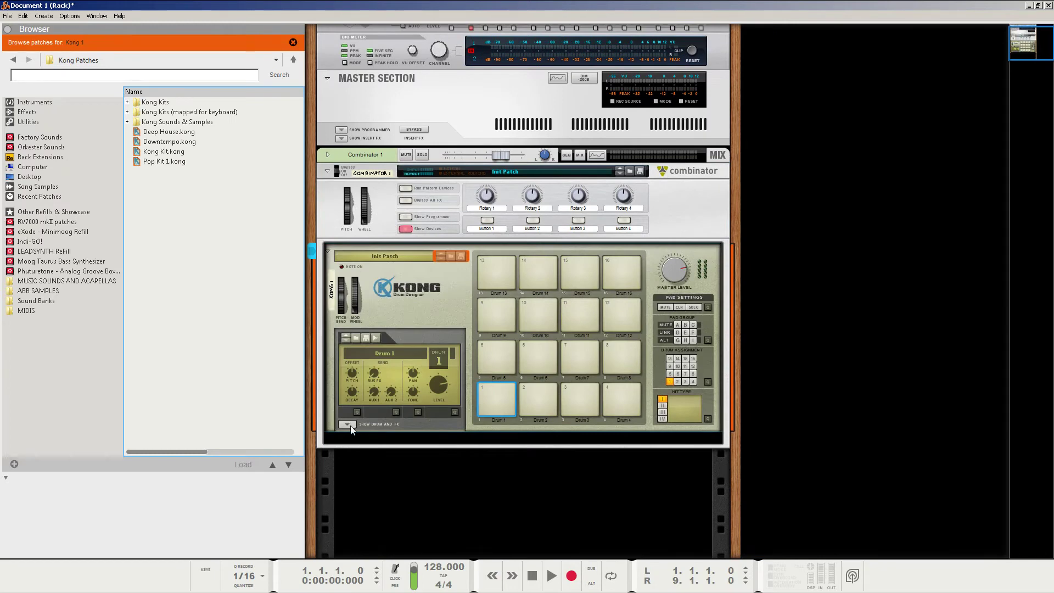
pyautogui.click(349, 426)
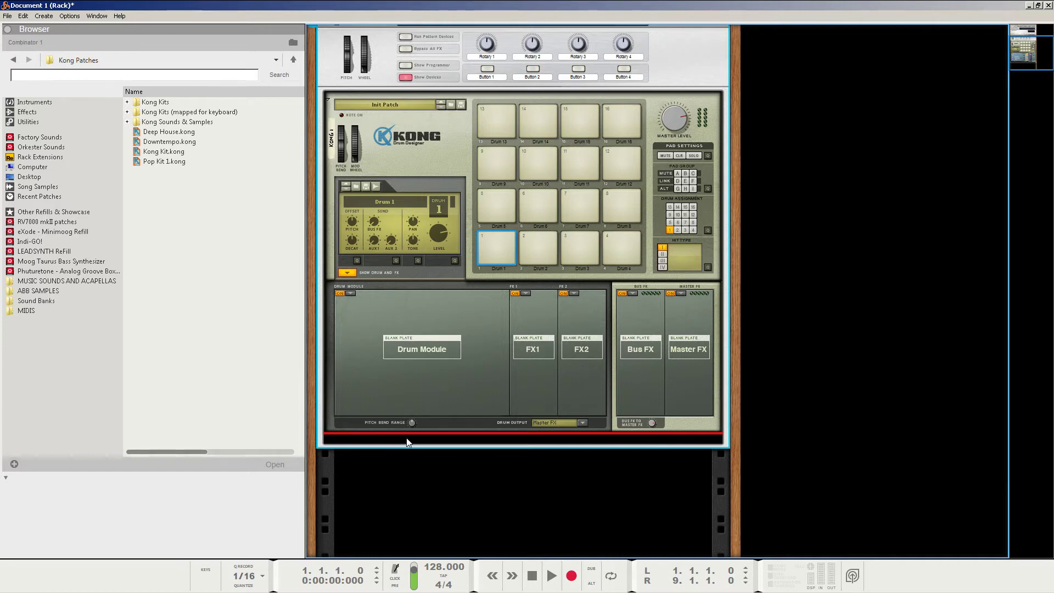
# - Add a Redrum Drum Computer below Kong in Combinator 1
pyautogui.rightClick(407, 442)
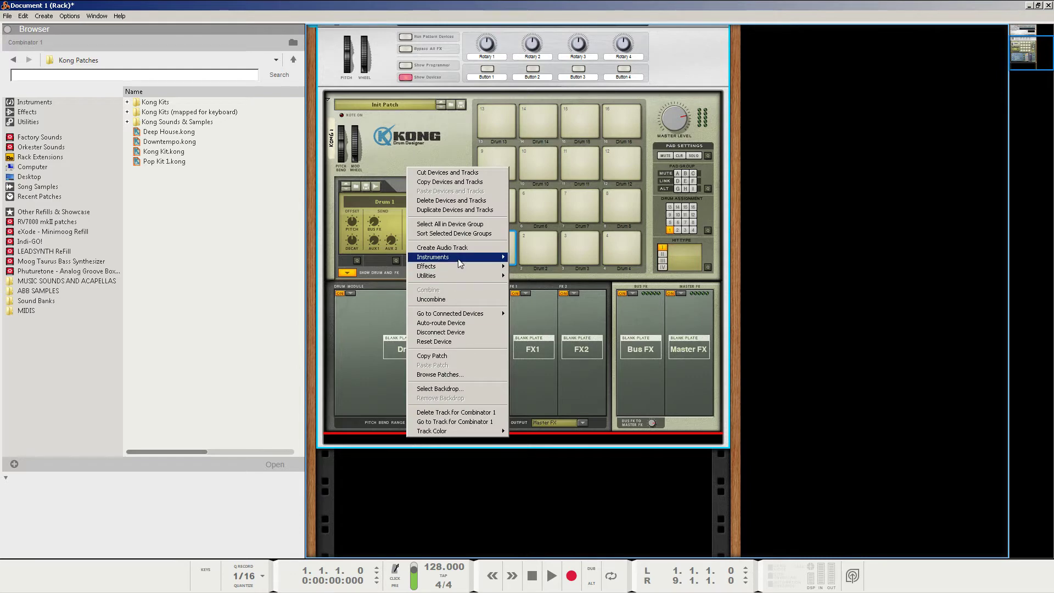
pyautogui.moveTo(460, 262)
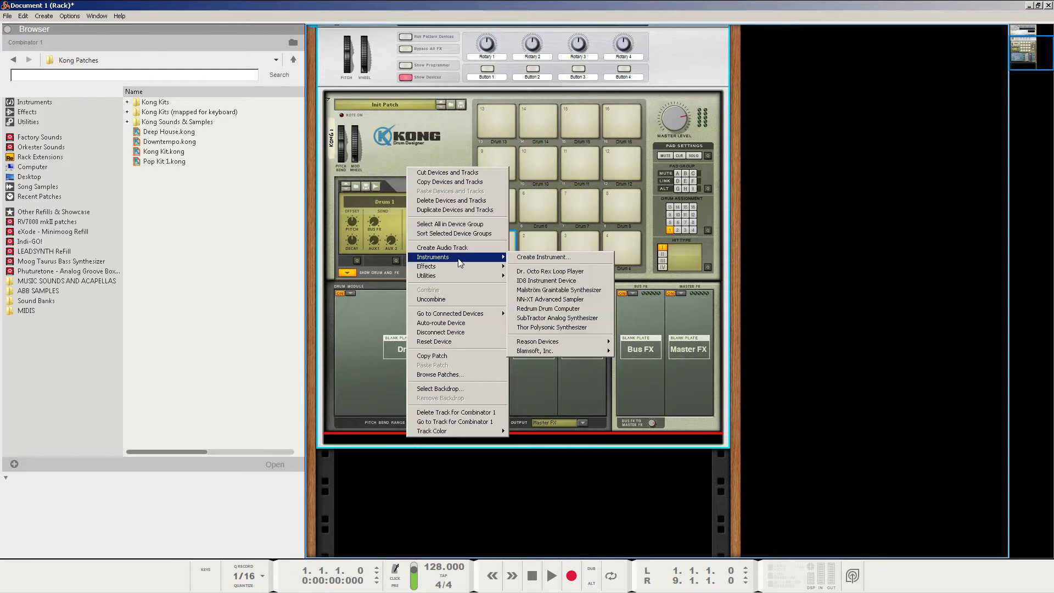
pyautogui.click(543, 310)
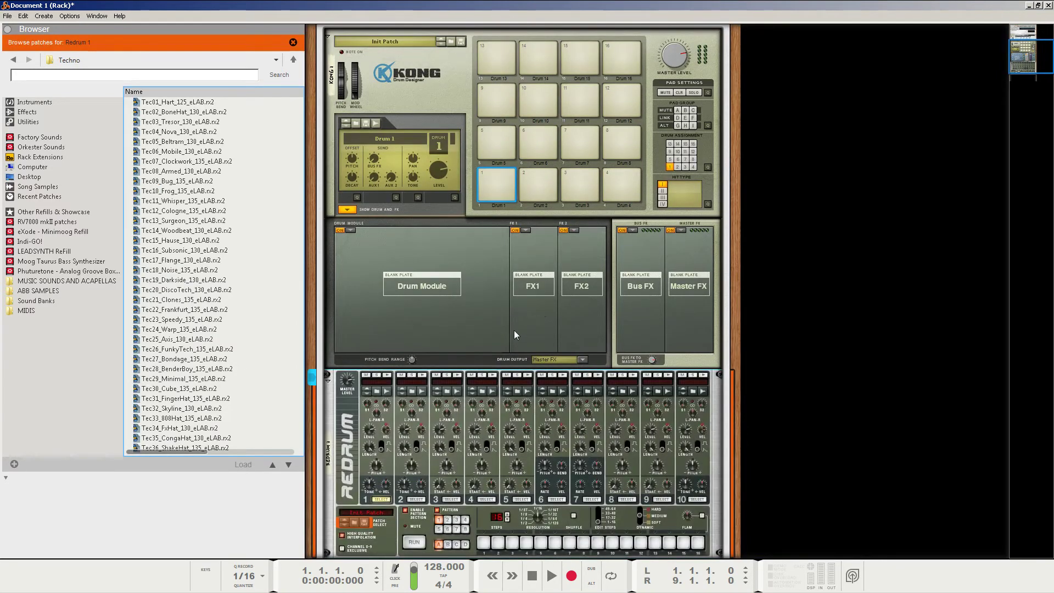
# - Cable Redrum channel 1 Gate Out to Kong pad 1 Gate In on the rack's back
pyautogui.press('Tab')
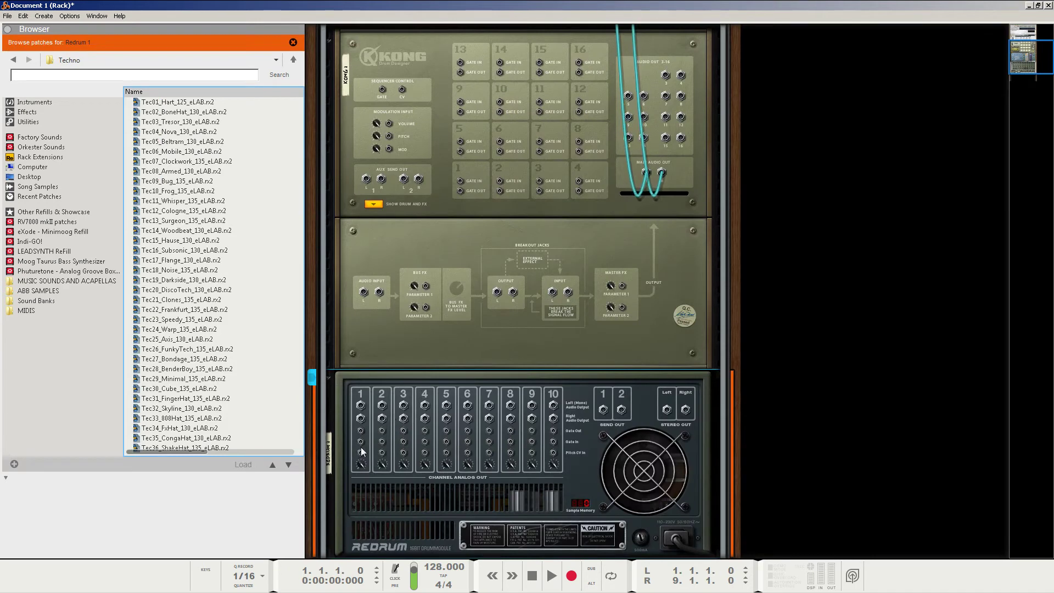
pyautogui.moveTo(359, 437); pyautogui.dragTo(460, 180)
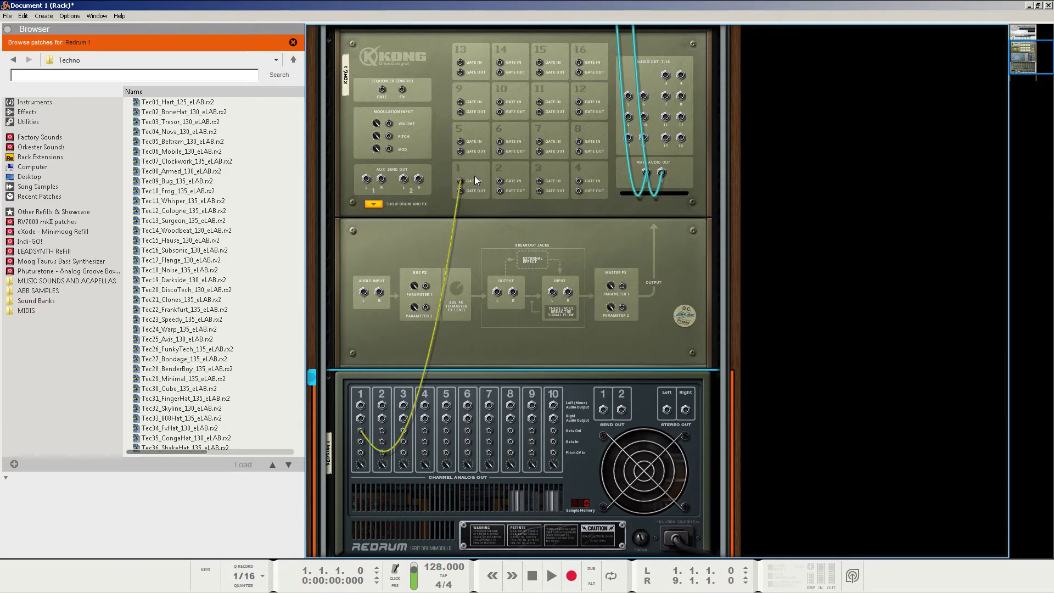
pyautogui.press('Tab')
pyautogui.scroll(-3, 450, 274)
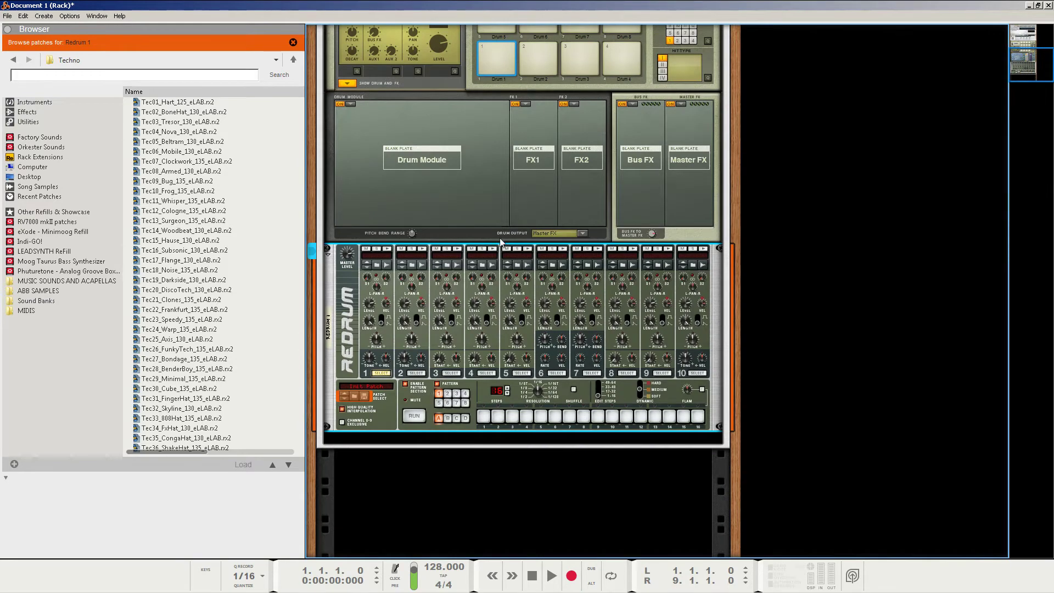
# - Audition Kong pad 1 and program Redrum channel 1 hits on steps 1, 5, 9 and 13
pyautogui.scroll(3, 450, 329)
pyautogui.click(499, 223)
pyautogui.scroll(-2, 514, 431)
pyautogui.click(484, 449)
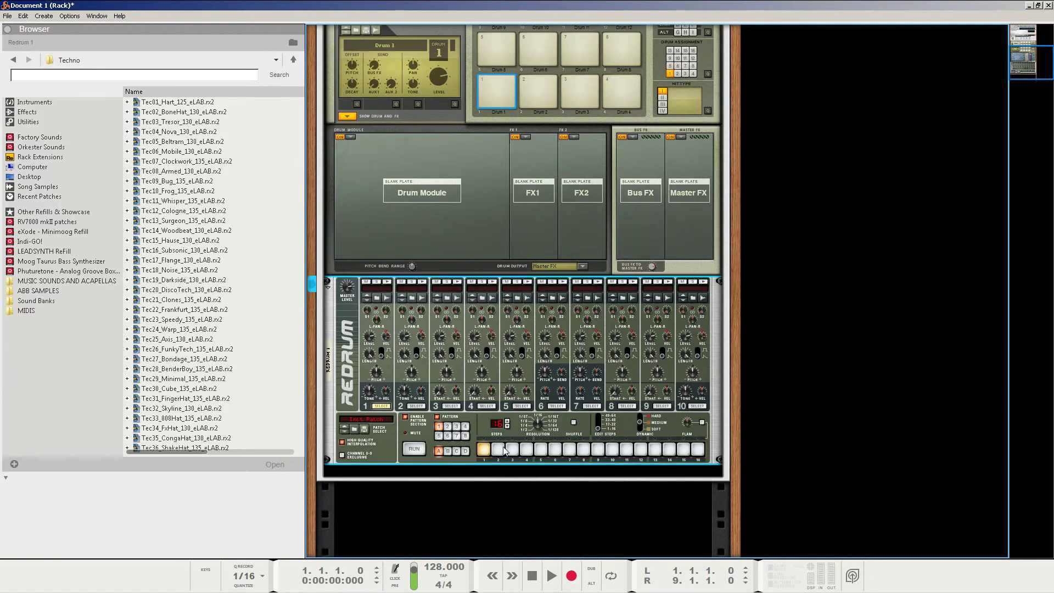
pyautogui.click(540, 449)
pyautogui.click(597, 449)
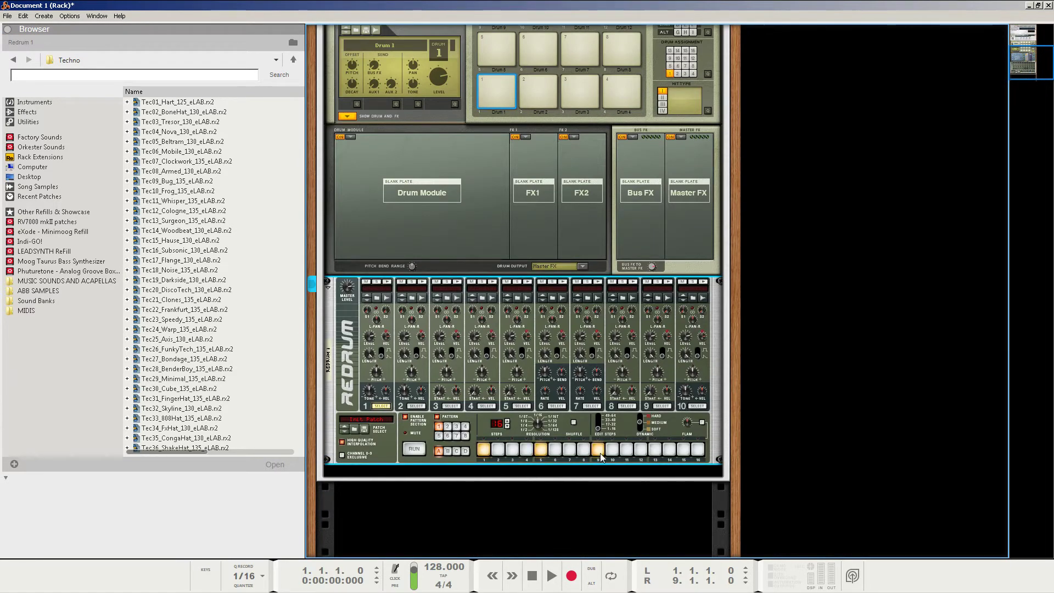
pyautogui.click(655, 450)
# - Run the Redrum pattern to hear it trigger Kong, then stop playback
pyautogui.click(414, 448)
pyautogui.click(499, 103)
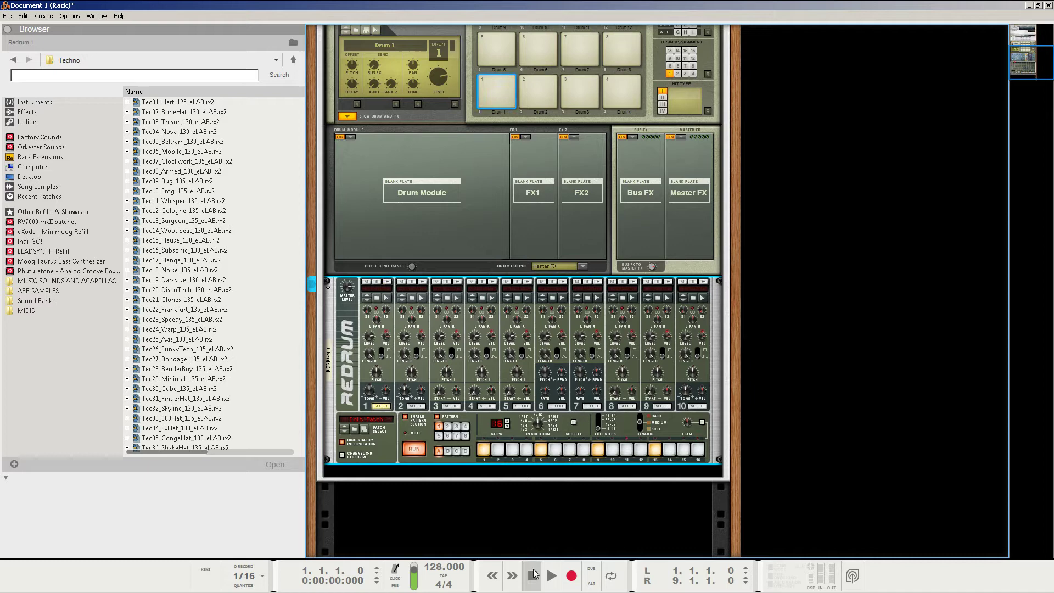
pyautogui.click(533, 575)
# - Navigate the Browser through the Factory Sound Bank into Dr Rex Drum Loops > Techno
pyautogui.scroll(2, 362, 275)
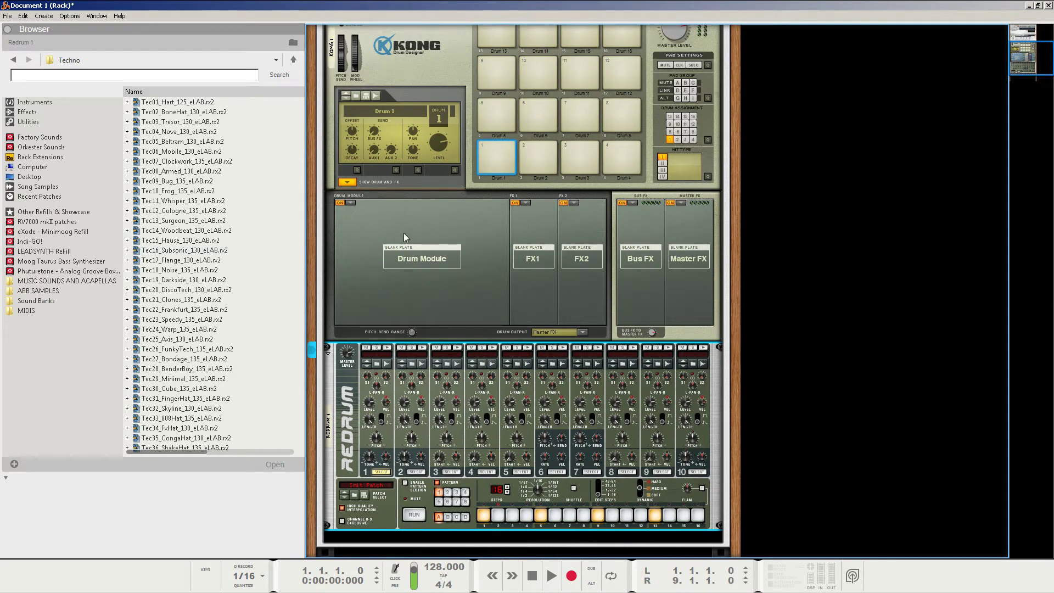
pyautogui.click(294, 60)
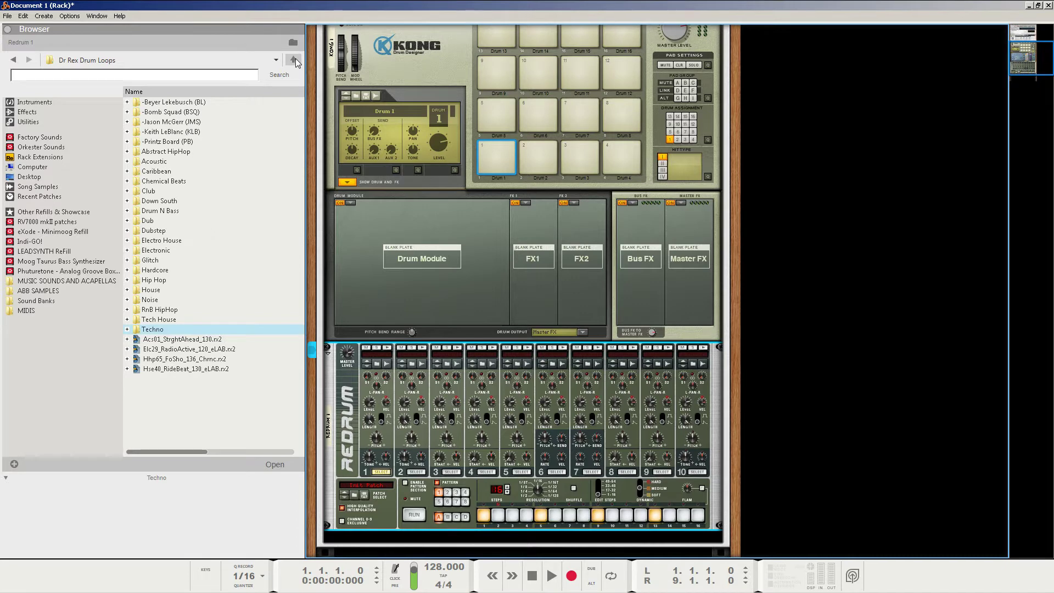
pyautogui.click(294, 60)
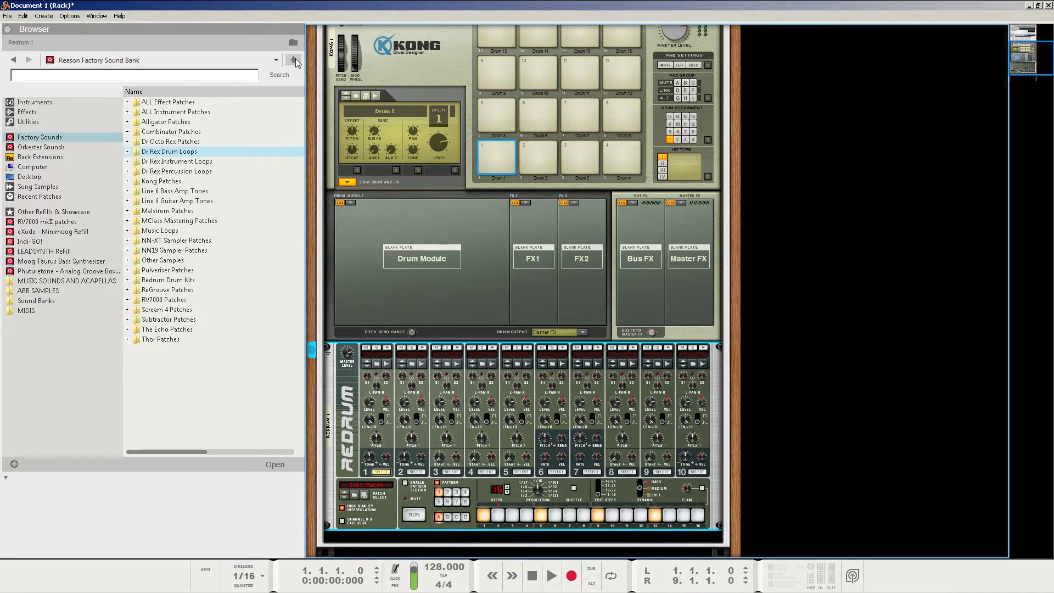
pyautogui.doubleClick(161, 155)
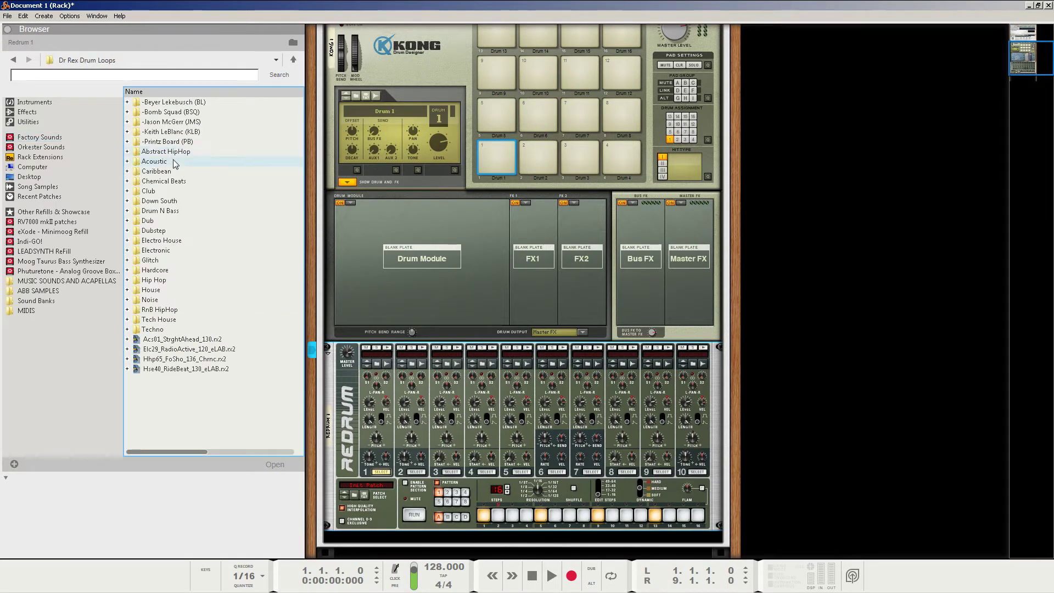
pyautogui.doubleClick(152, 329)
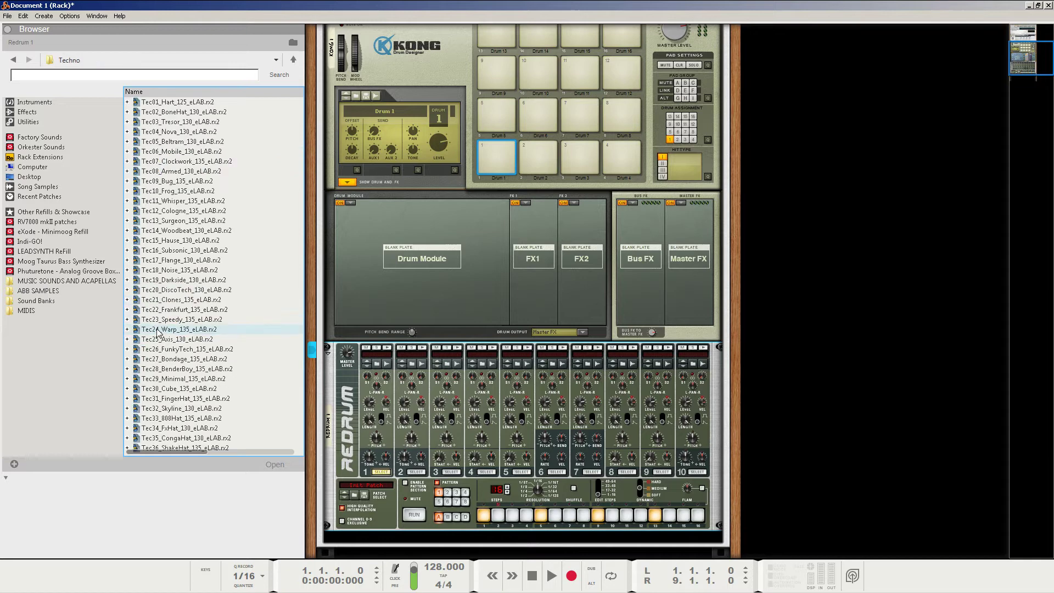
# - Expand Tec15_Hause_130_eLAB.rx2, audition slices [0] and [2], and select slice [0]
pyautogui.click(136, 243)
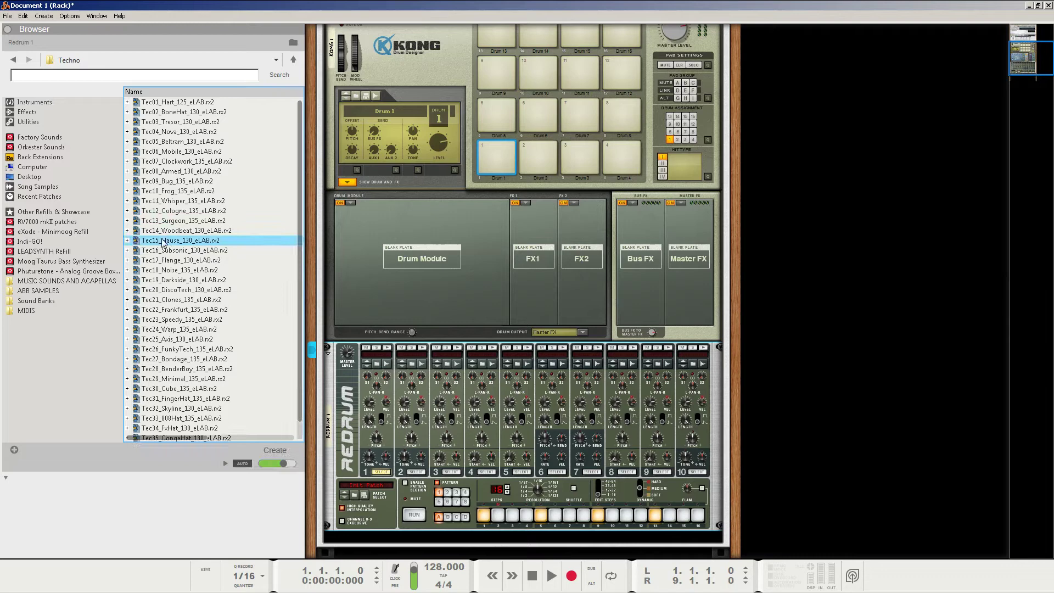
pyautogui.click(127, 241)
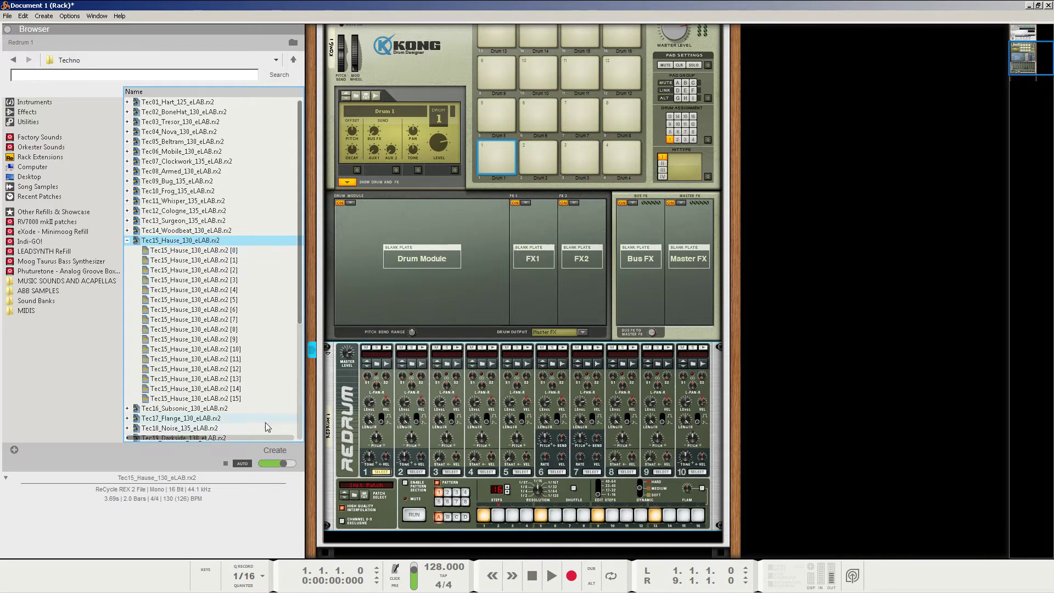
pyautogui.click(189, 251)
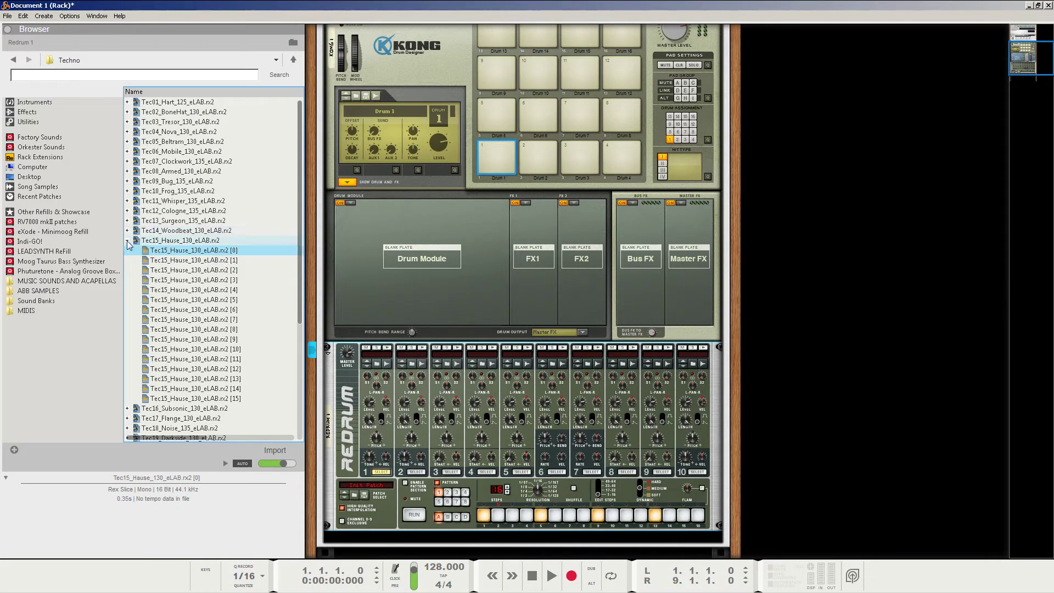
pyautogui.click(164, 270)
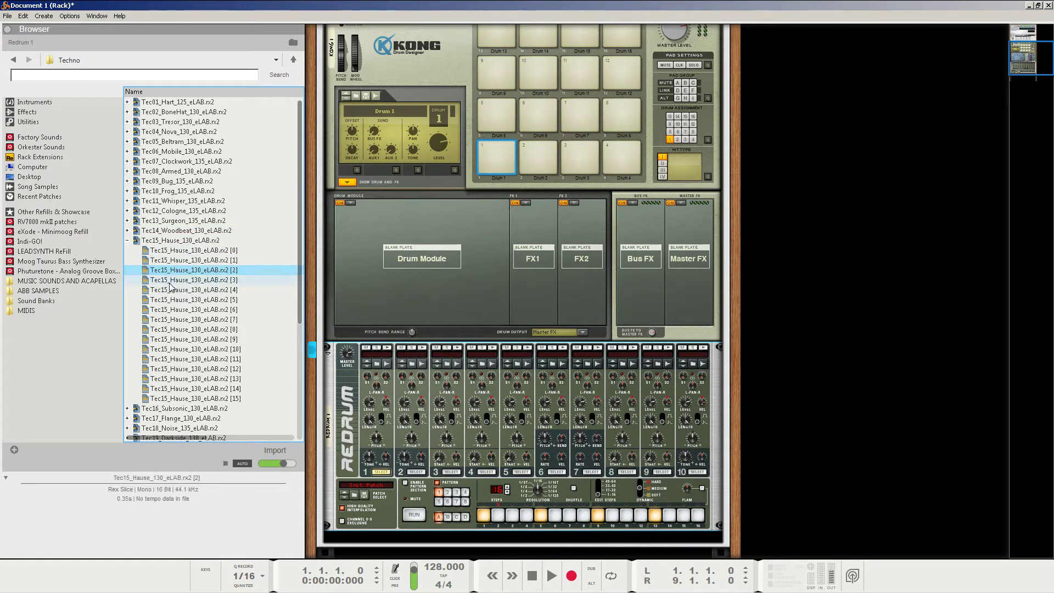
pyautogui.click(241, 250)
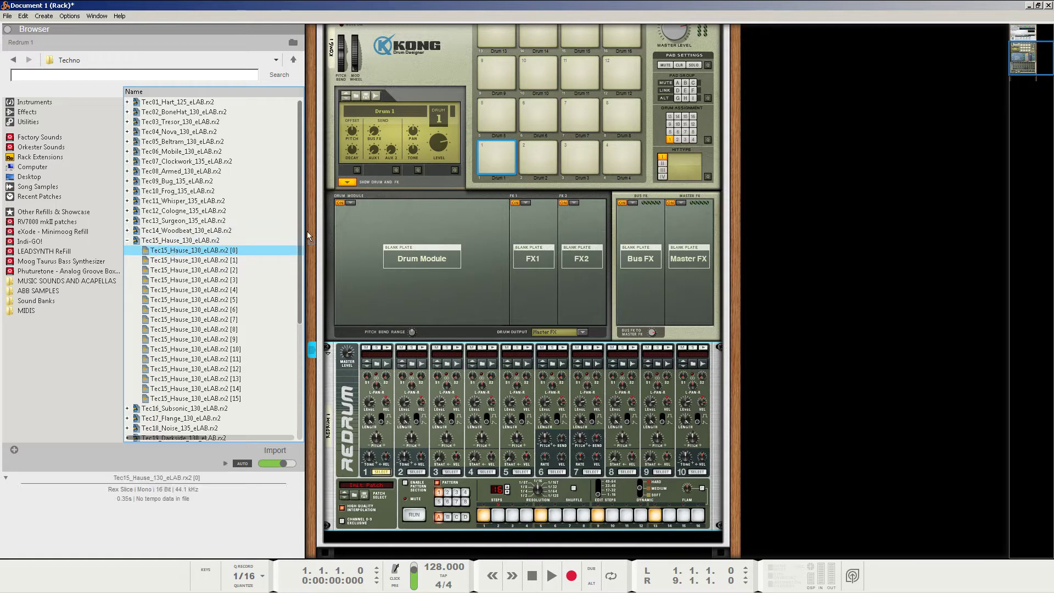
# - Load slice [0] onto Kong pad 1, raise its NN-Nano level to 100 and set it monophonic
pyautogui.moveTo(308, 235); pyautogui.dragTo(497, 155)
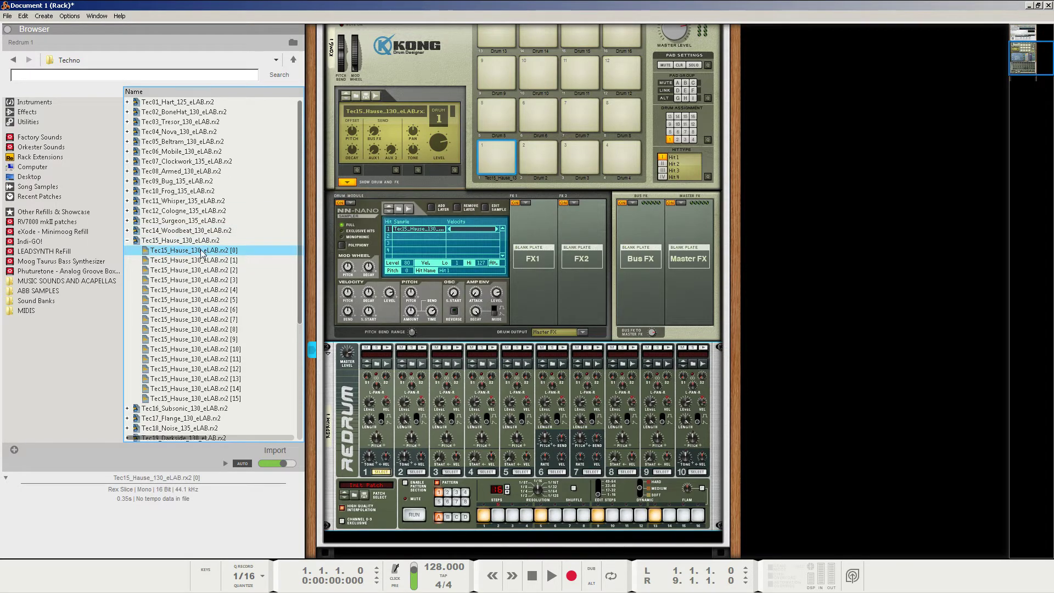
pyautogui.click(496, 158)
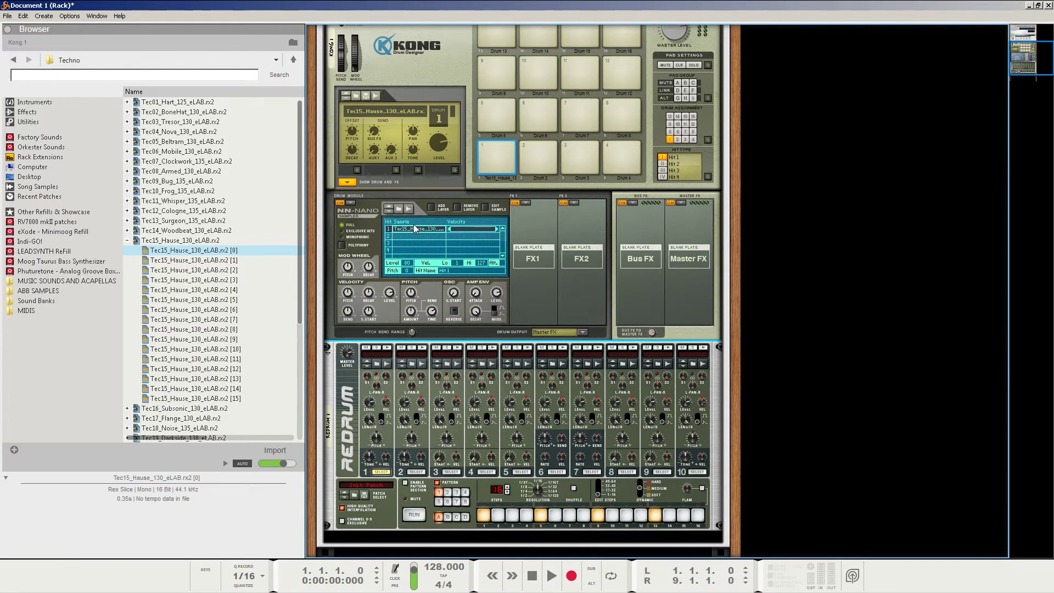
pyautogui.moveTo(408, 265); pyautogui.dragTo(417, 263)
pyautogui.click(355, 237)
# - Put a Filter in drum 1's FX1 slot and lower its frequency to 47
pyautogui.click(526, 203)
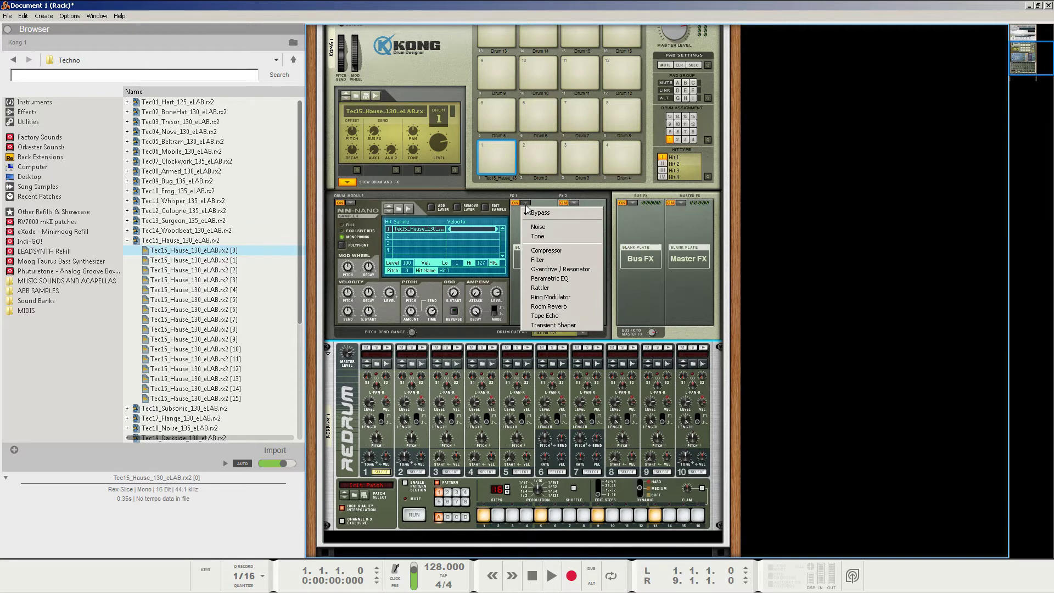
pyautogui.click(536, 260)
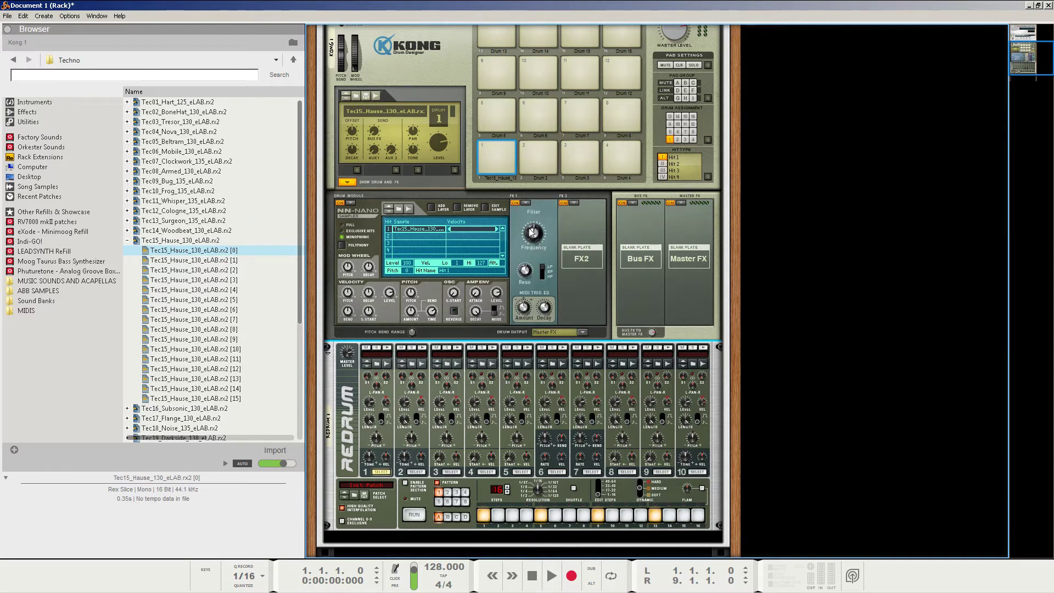
pyautogui.moveTo(531, 232); pyautogui.dragTo(531, 243)
# - Run and stop the Redrum pattern to audition the filtered kick
pyautogui.click(410, 484)
pyautogui.click(414, 515)
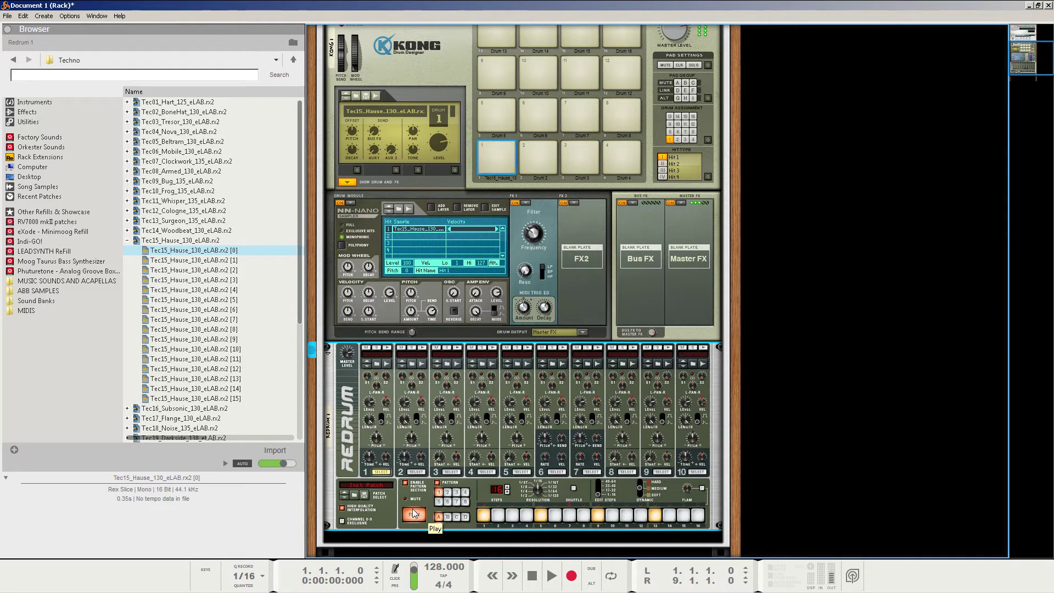
pyautogui.click(414, 515)
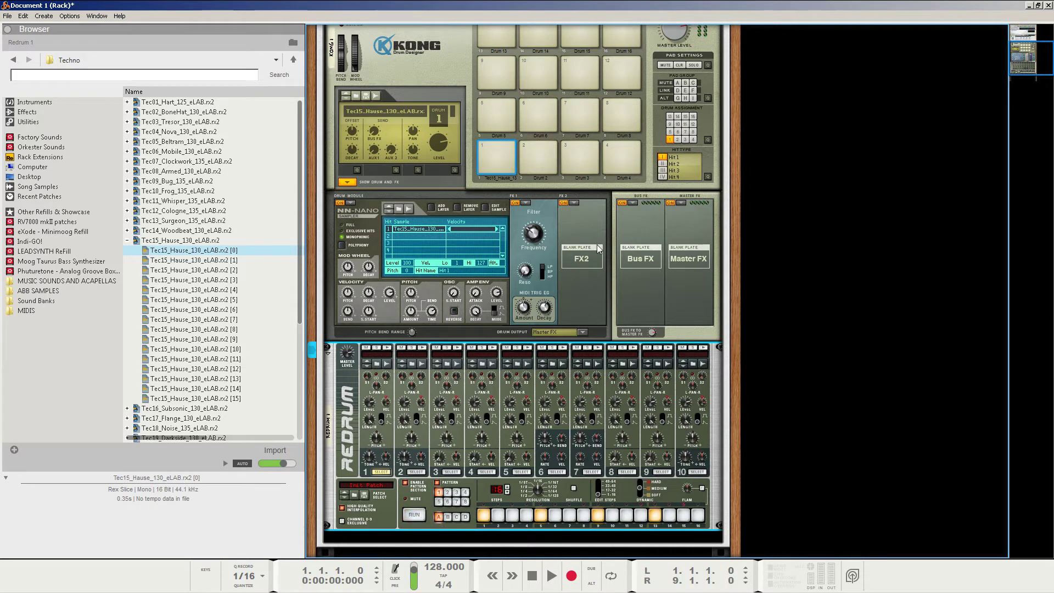
# - Insert an RV7000 MkII Reverb into the rack between Kong and Redrum
pyautogui.scroll(-3, 582, 244)
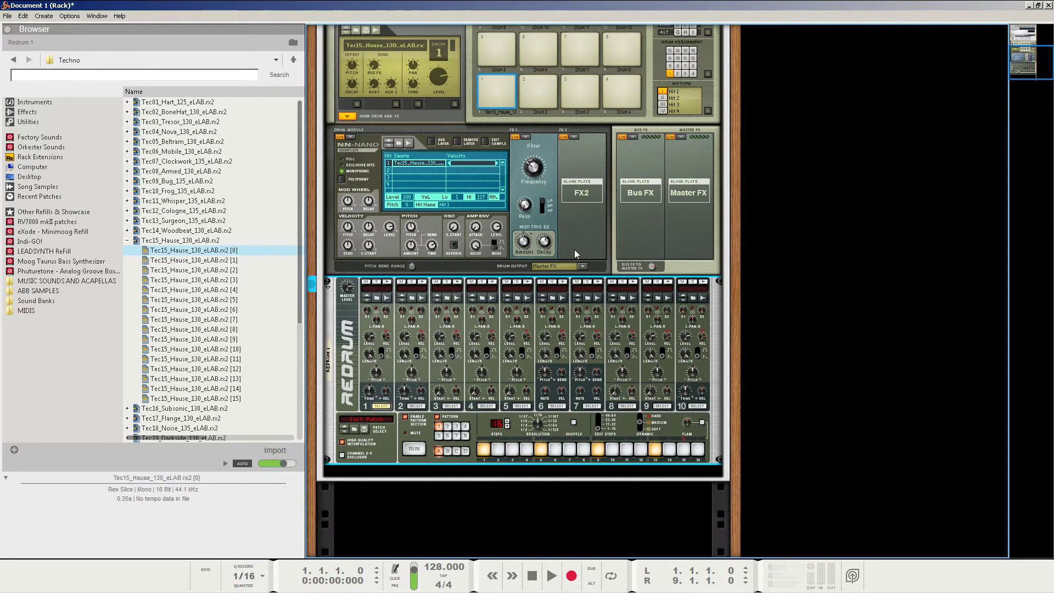
pyautogui.scroll(2, 583, 220)
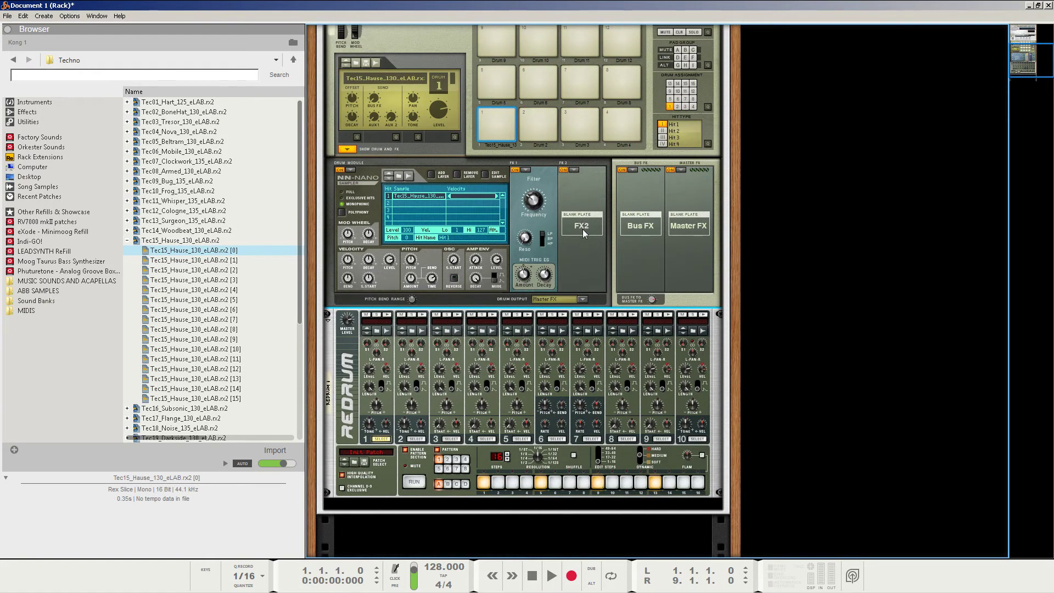
pyautogui.rightClick(584, 231)
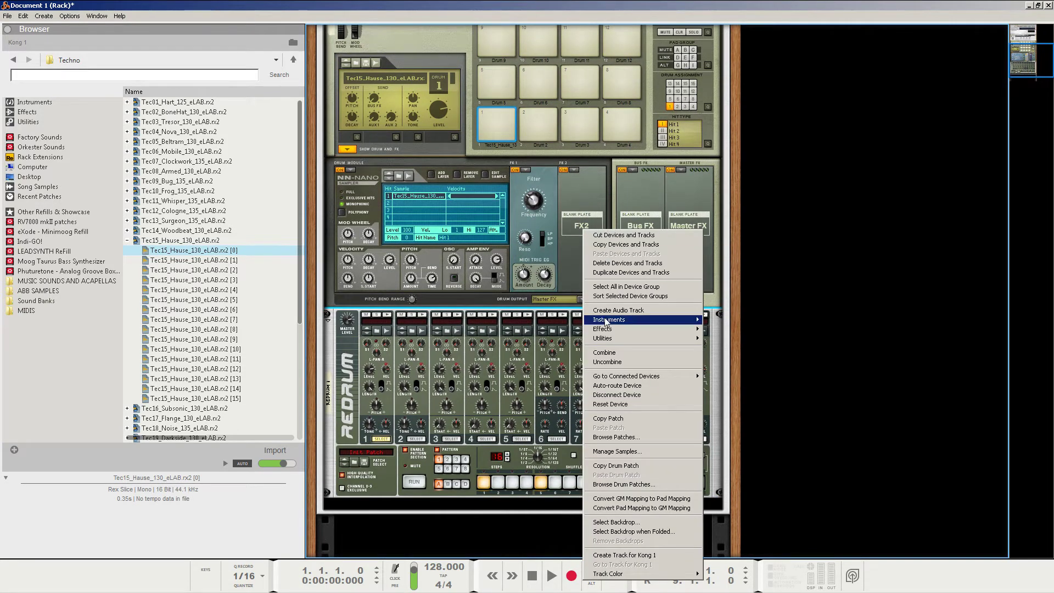
pyautogui.moveTo(616, 331)
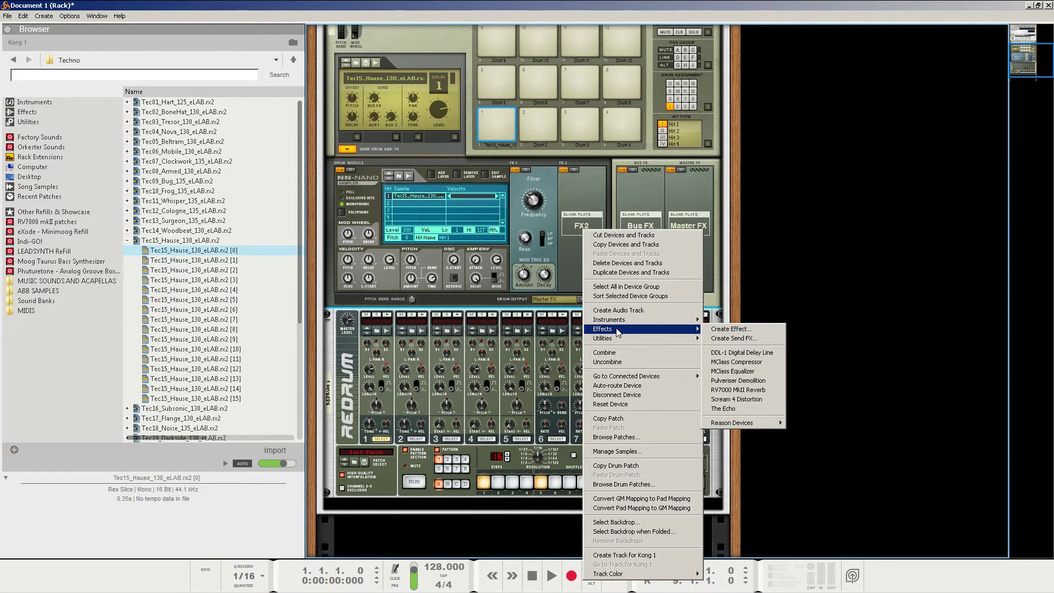
pyautogui.click(726, 391)
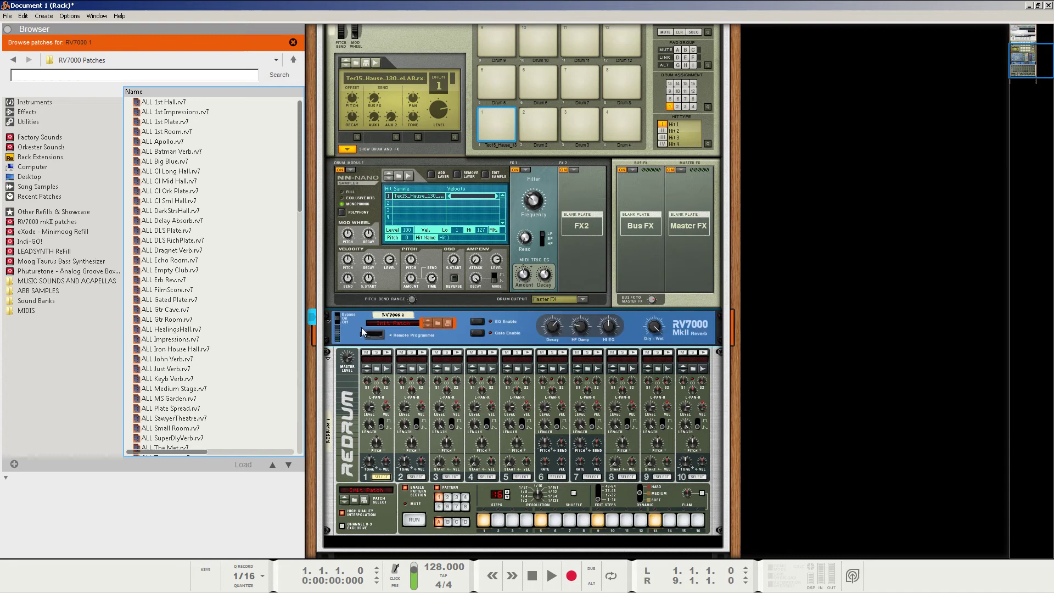
# - Unfold the RV7000's Remote Programmer panel and reset the reverb to its default settings
pyautogui.click(362, 333)
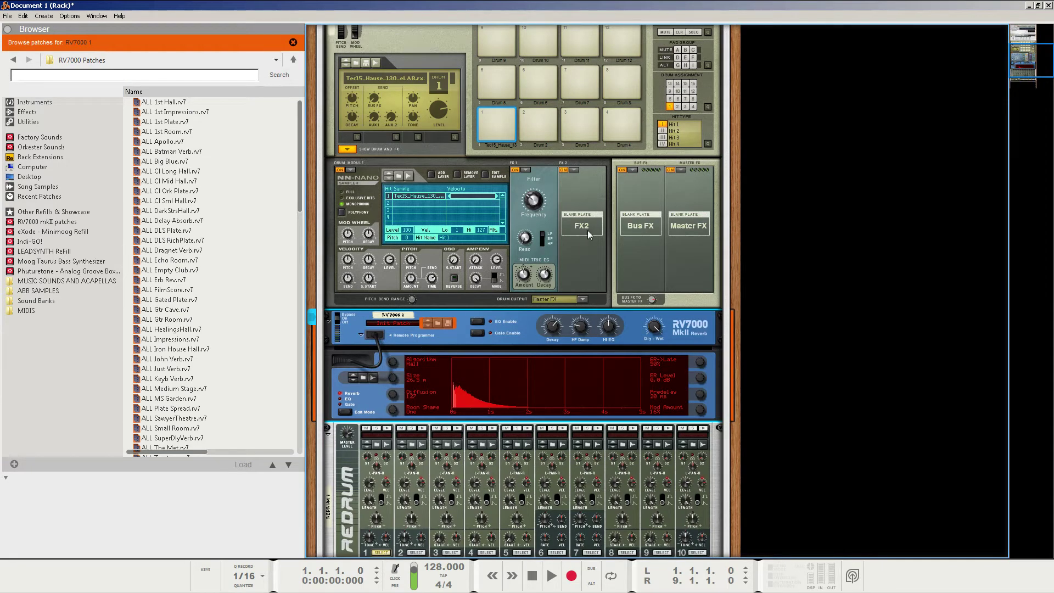
pyautogui.rightClick(411, 333)
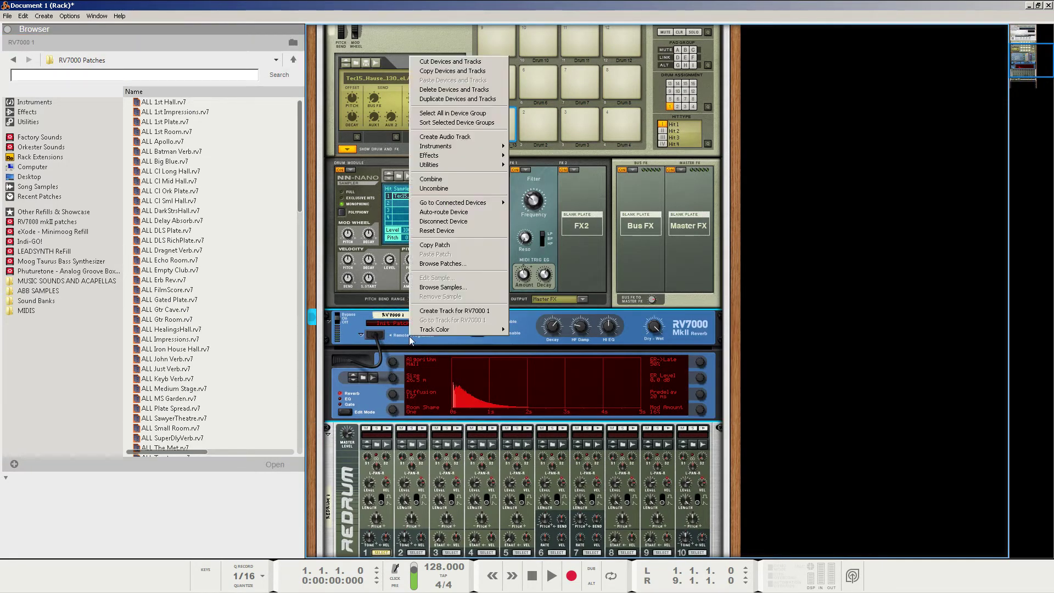
pyautogui.click(449, 231)
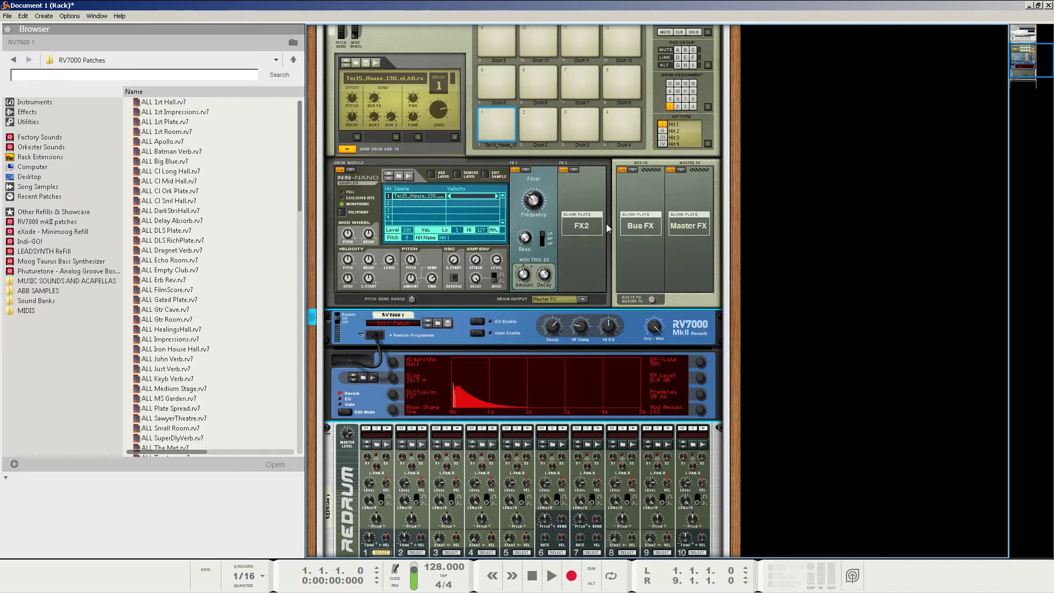
# - Reset Kong by mistake, then undo it to restore drum 1's settings
pyautogui.click(586, 227)
pyautogui.rightClick(581, 224)
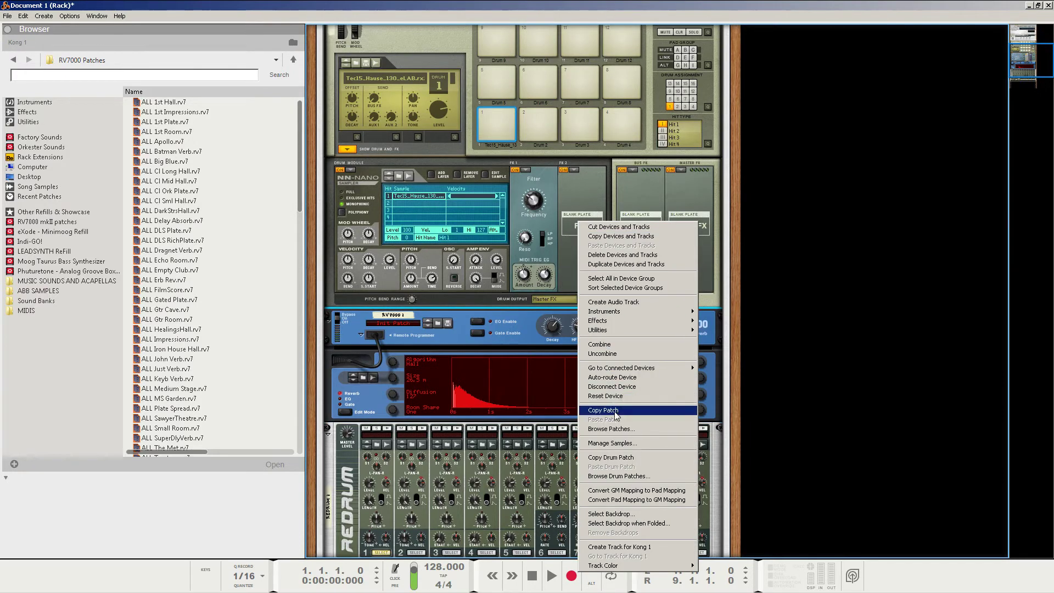
pyautogui.click(605, 396)
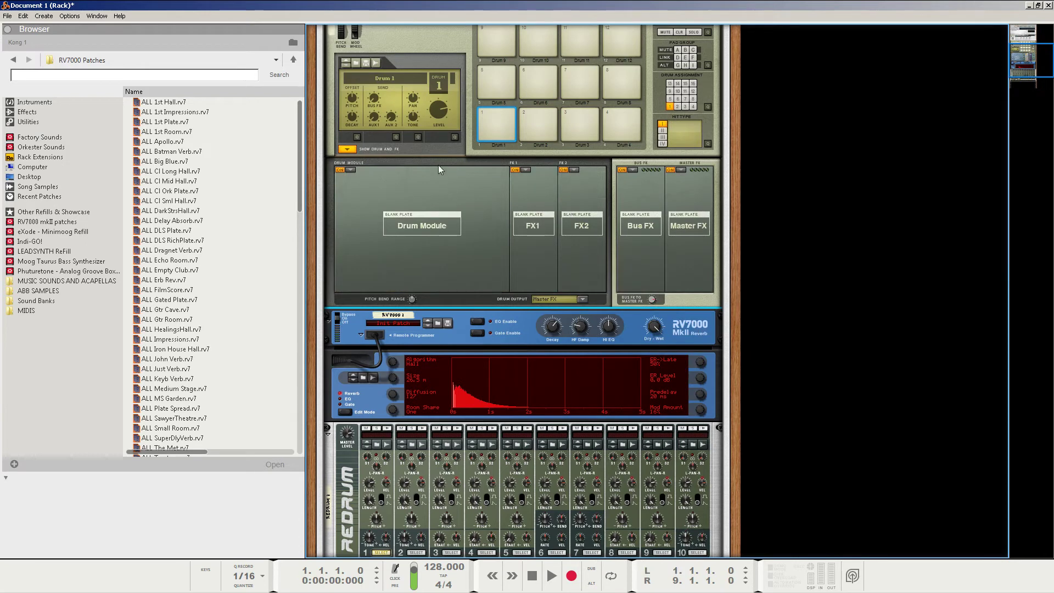
pyautogui.hotkey('ctrl', 'v')
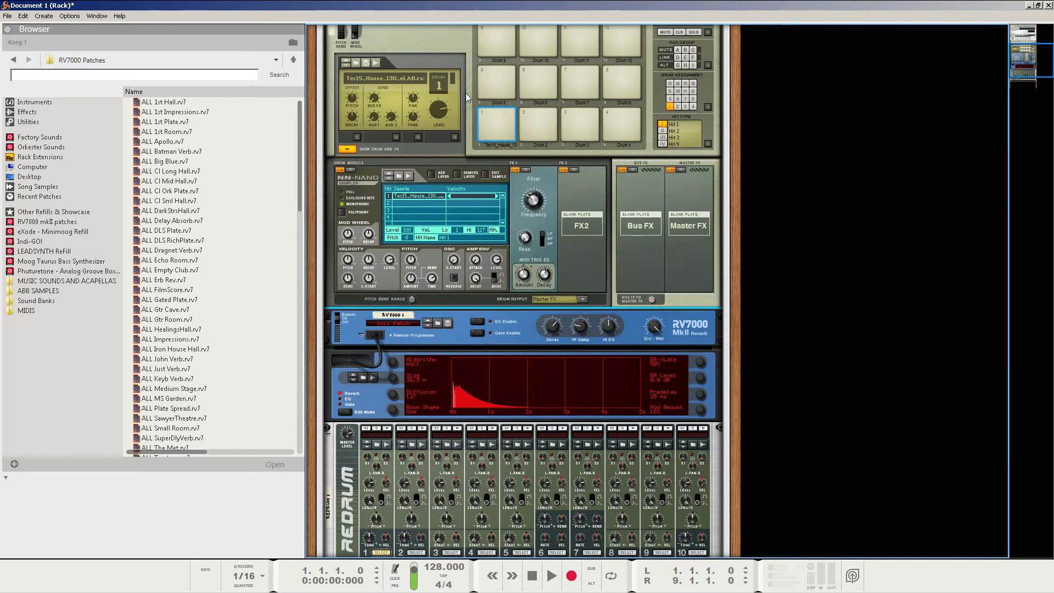
pyautogui.scroll(-3, 407, 259)
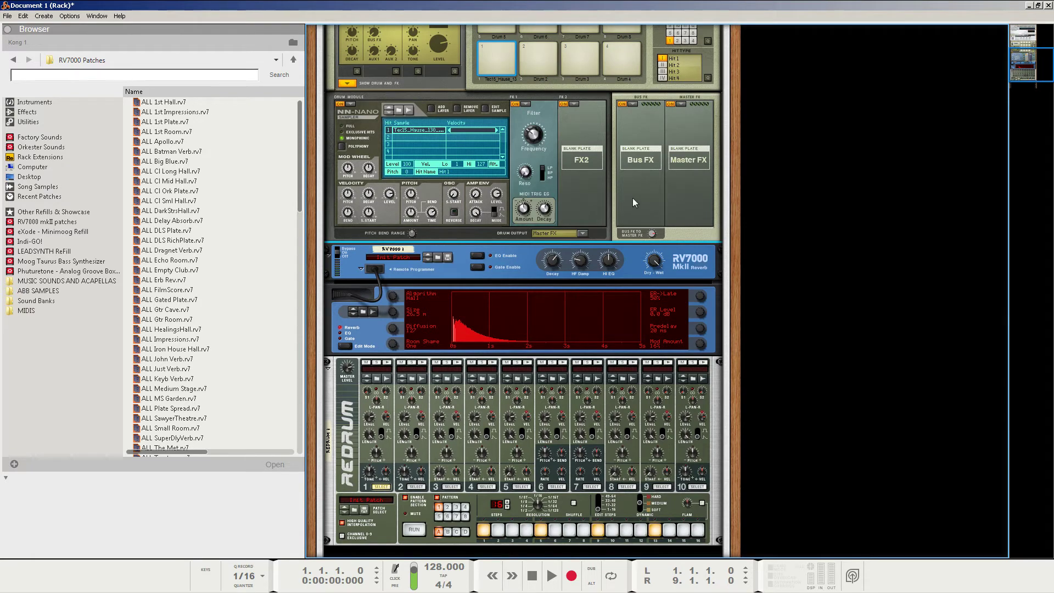
pyautogui.press('Tab')
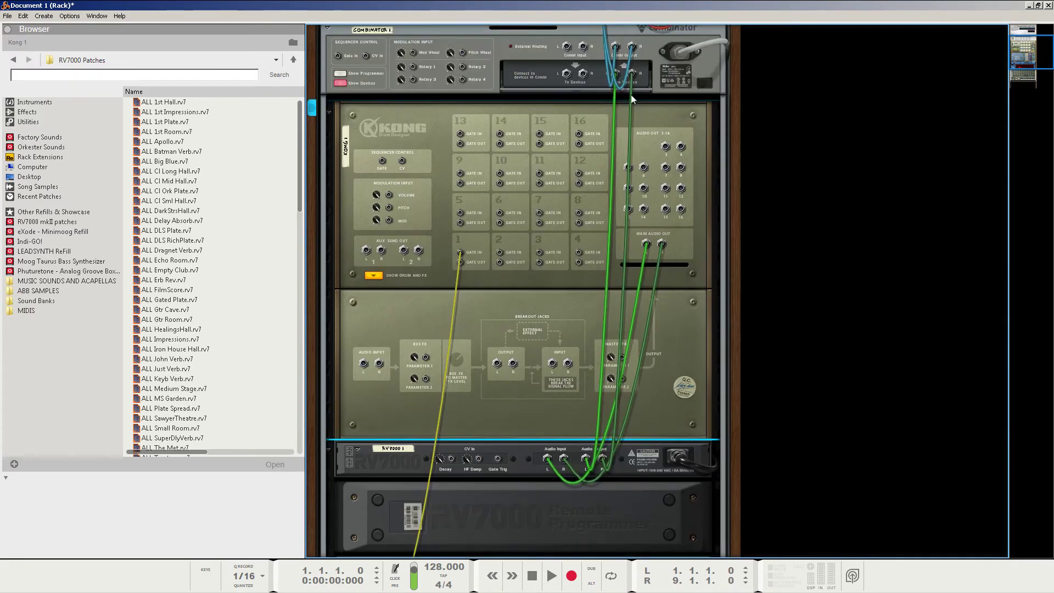
pyautogui.press('Tab')
pyautogui.scroll(-3, 530, 280)
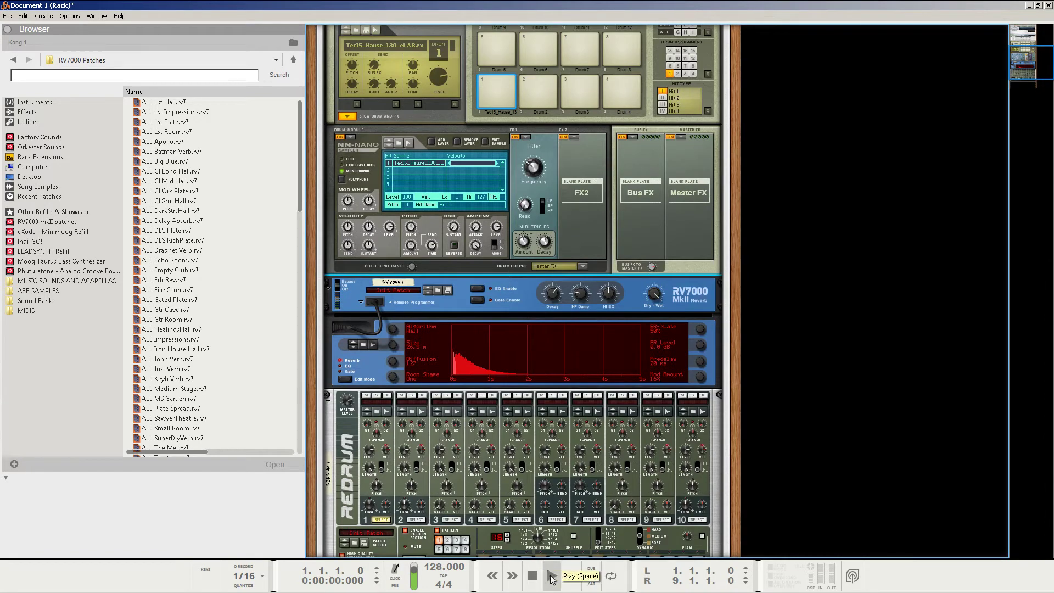
pyautogui.scroll(-3, 535, 508)
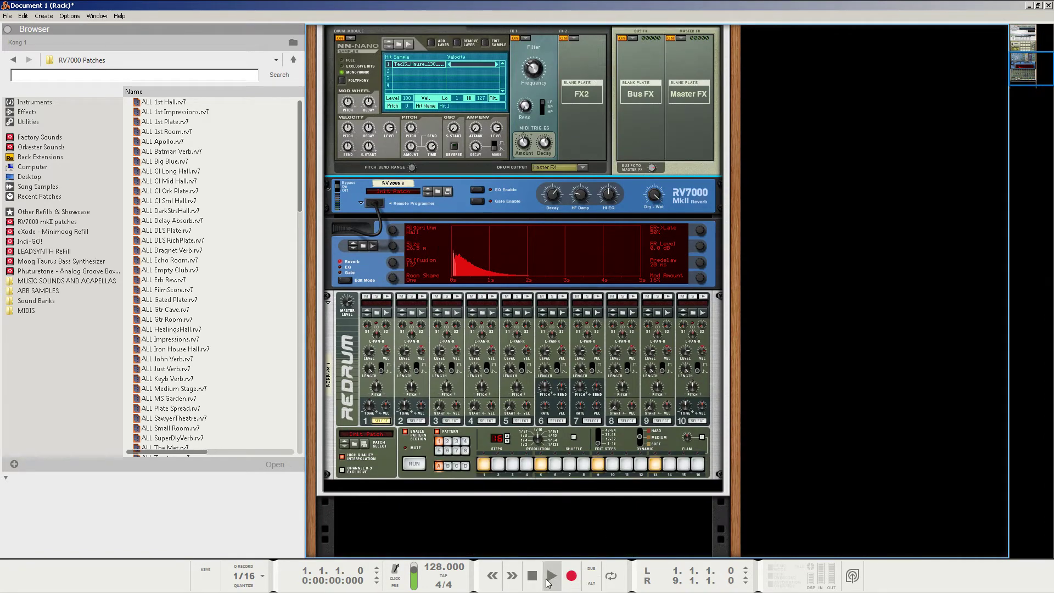
pyautogui.click(549, 579)
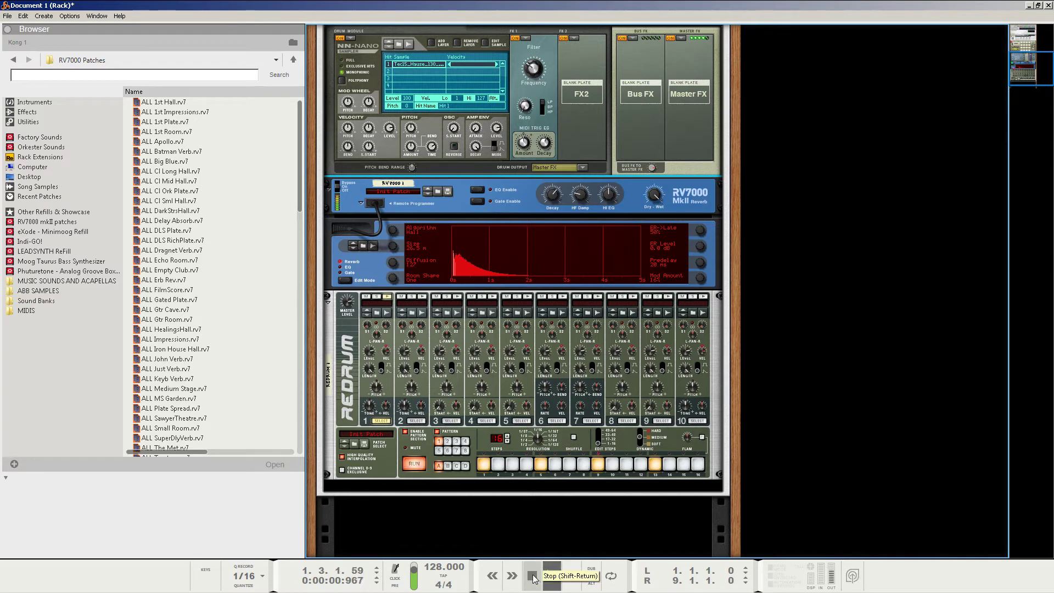
pyautogui.click(532, 577)
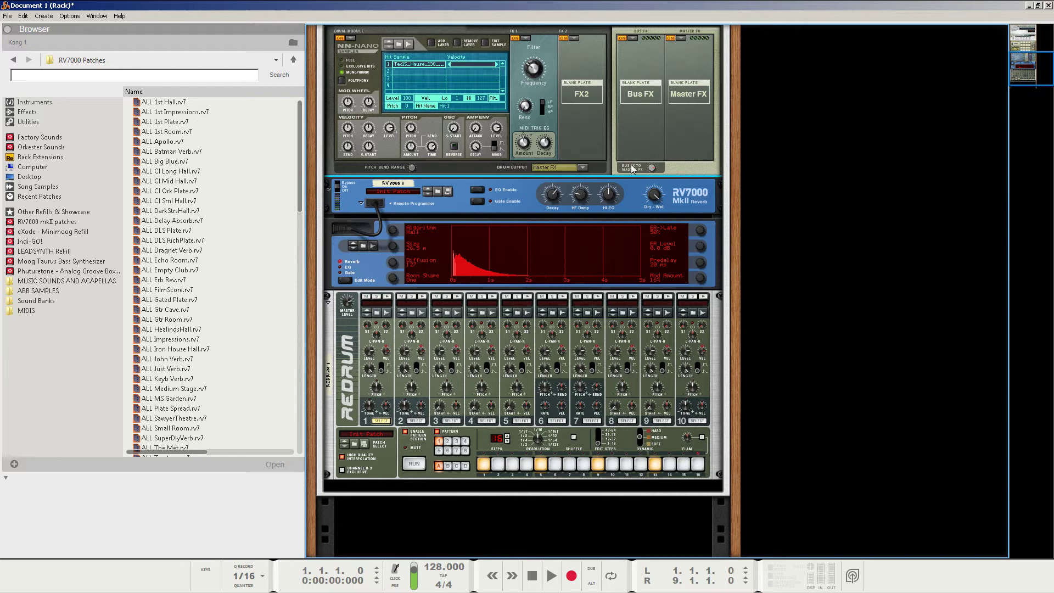
# - Turn the RV7000 programmer's Algorithm knob from Hall to Convolution
pyautogui.click(393, 233)
pyautogui.moveTo(393, 233); pyautogui.dragTo(398, 204)
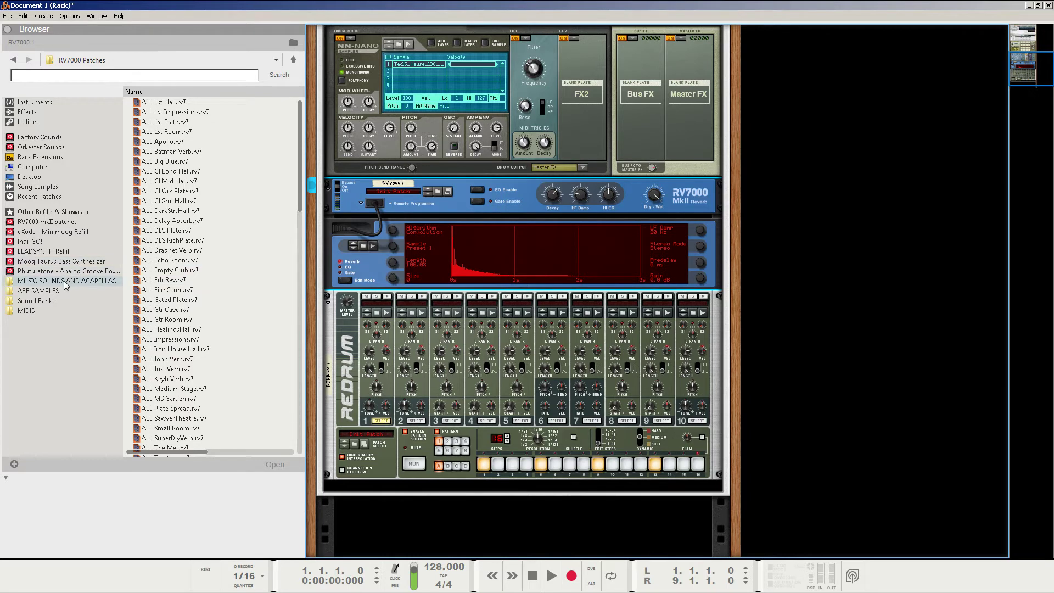
# - Find Not Lately Bass_C2.wav under NN-XT Sampler Patches > Synth Bass and drop it on the RV7000
pyautogui.click(47, 138)
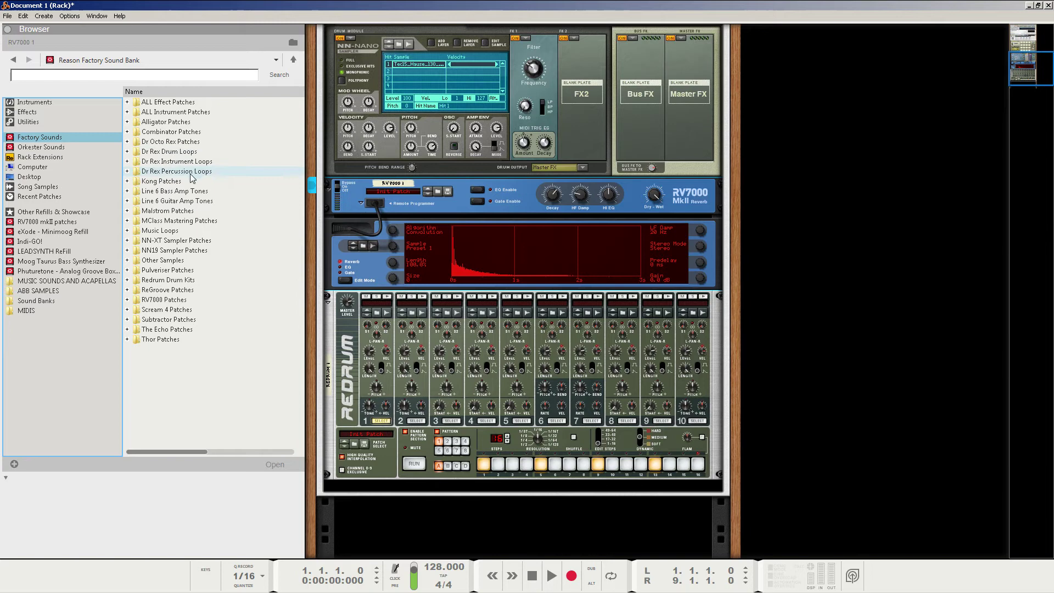
pyautogui.doubleClick(163, 244)
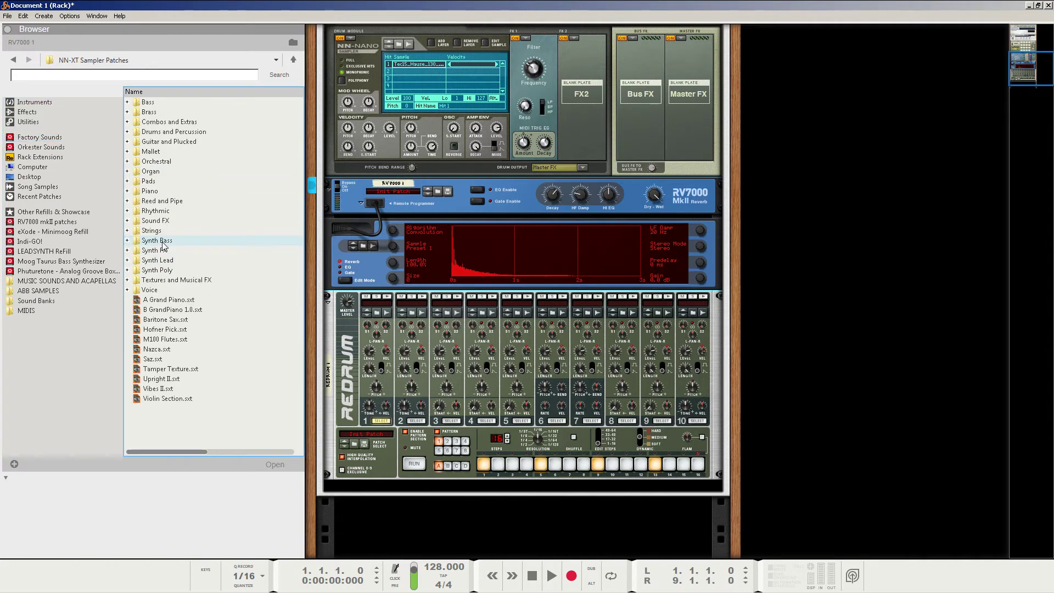
pyautogui.doubleClick(163, 243)
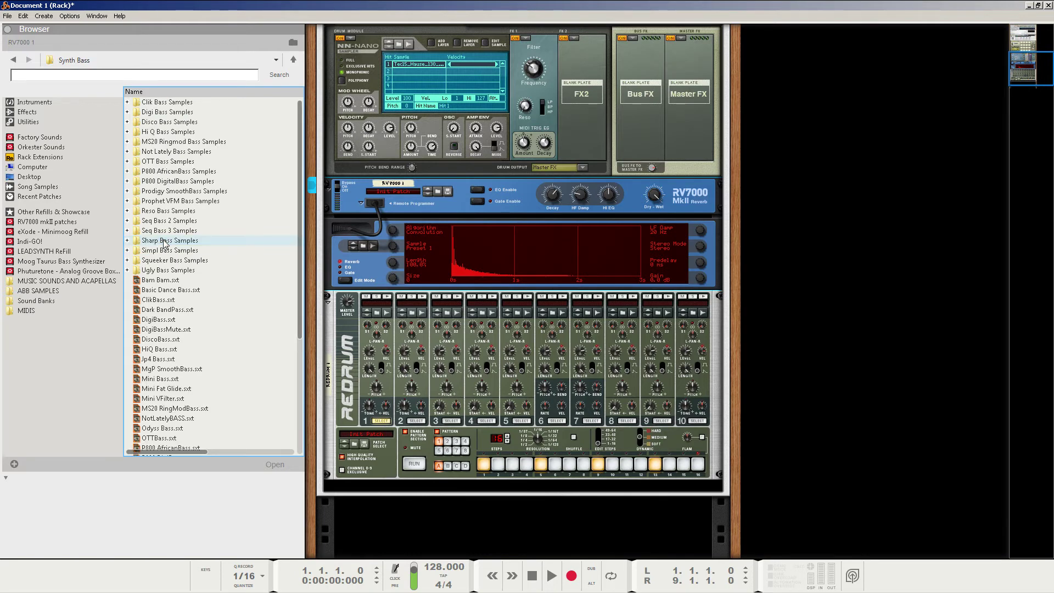
pyautogui.doubleClick(180, 152)
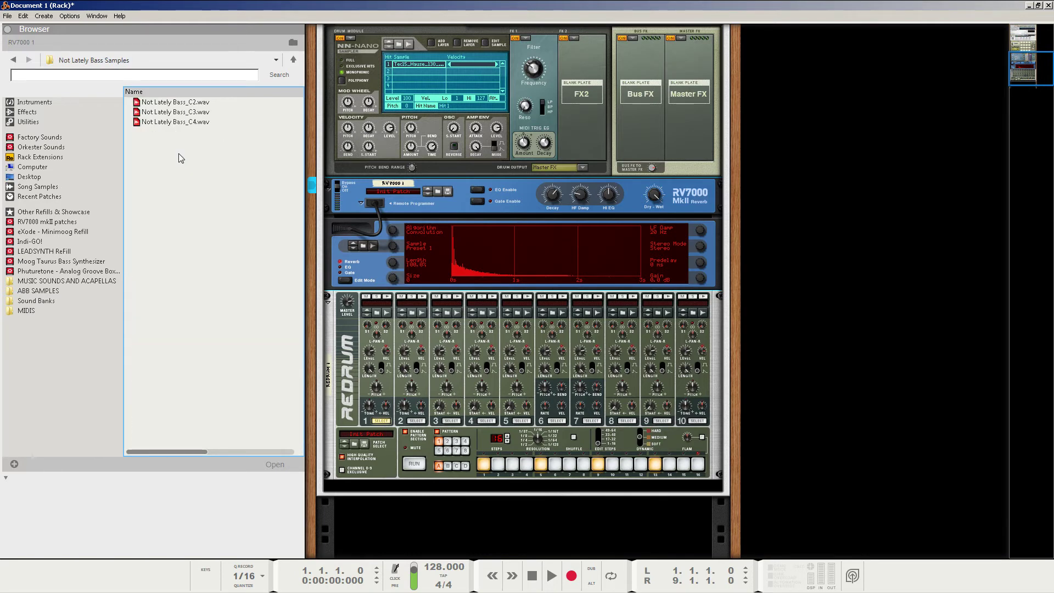
pyautogui.click(182, 104)
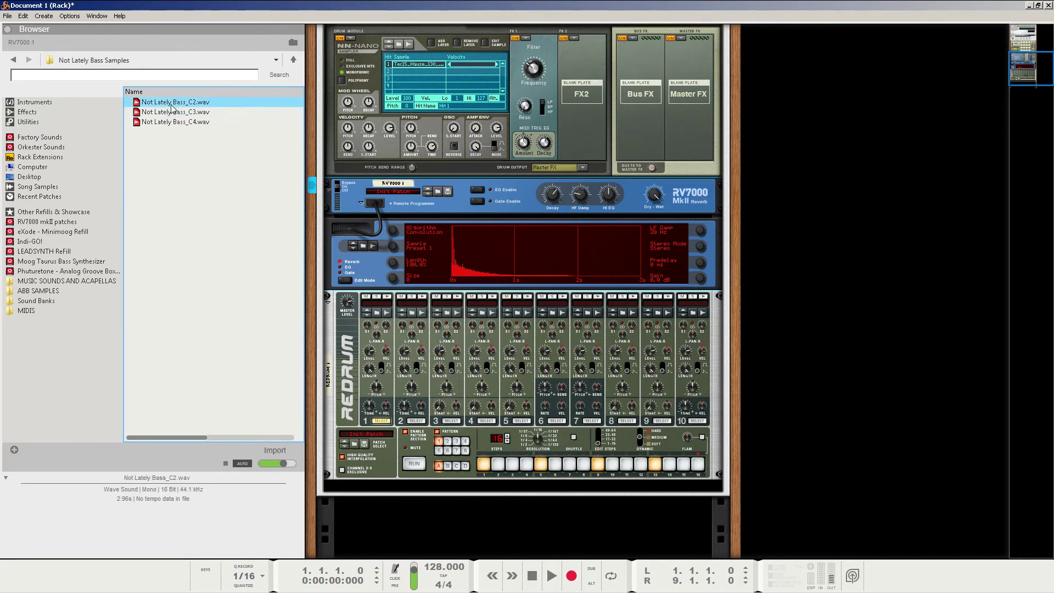
pyautogui.moveTo(164, 106); pyautogui.dragTo(449, 238)
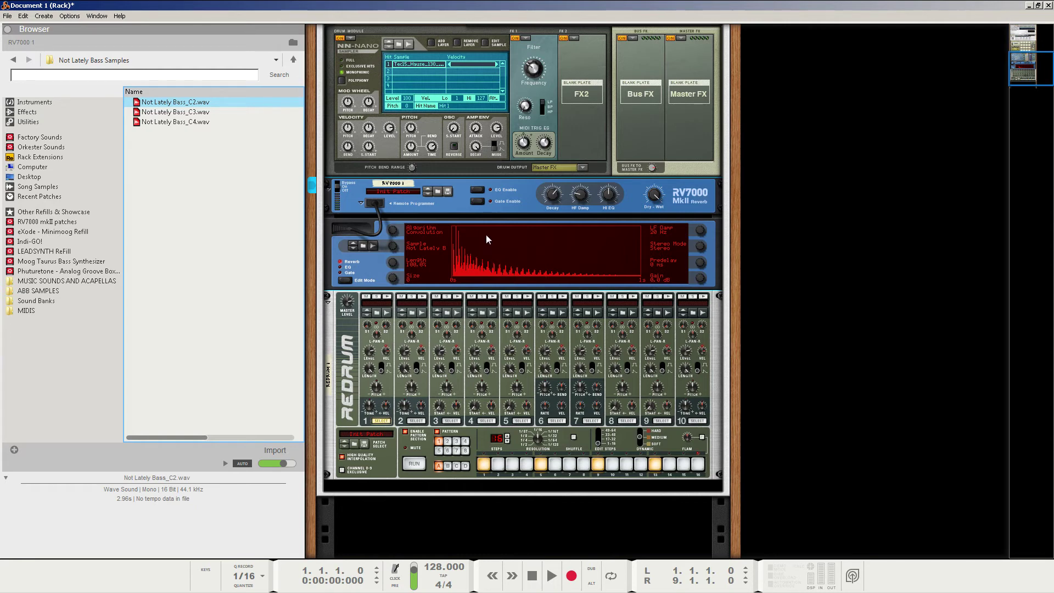
# - Set the RV7000's Dry/Wet to 14, Decay to 37 and Hi EQ to -40
pyautogui.click(657, 217)
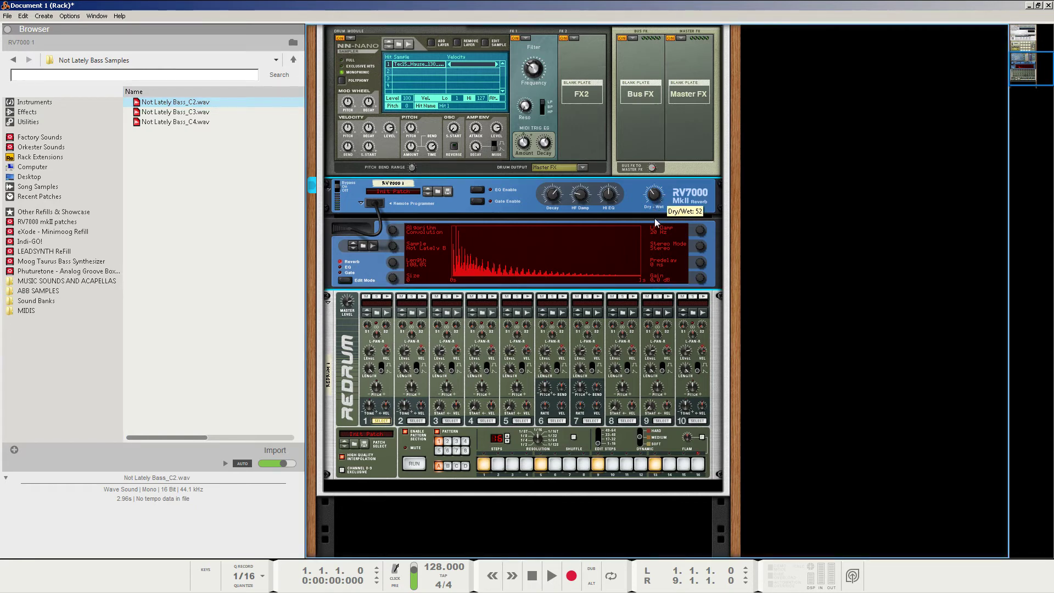
pyautogui.moveTo(657, 222); pyautogui.dragTo(655, 231)
pyautogui.moveTo(554, 199)
pyautogui.mouseDown()
pyautogui.moveTo(557, 215)
pyautogui.moveTo(556, 201)
pyautogui.mouseUp()
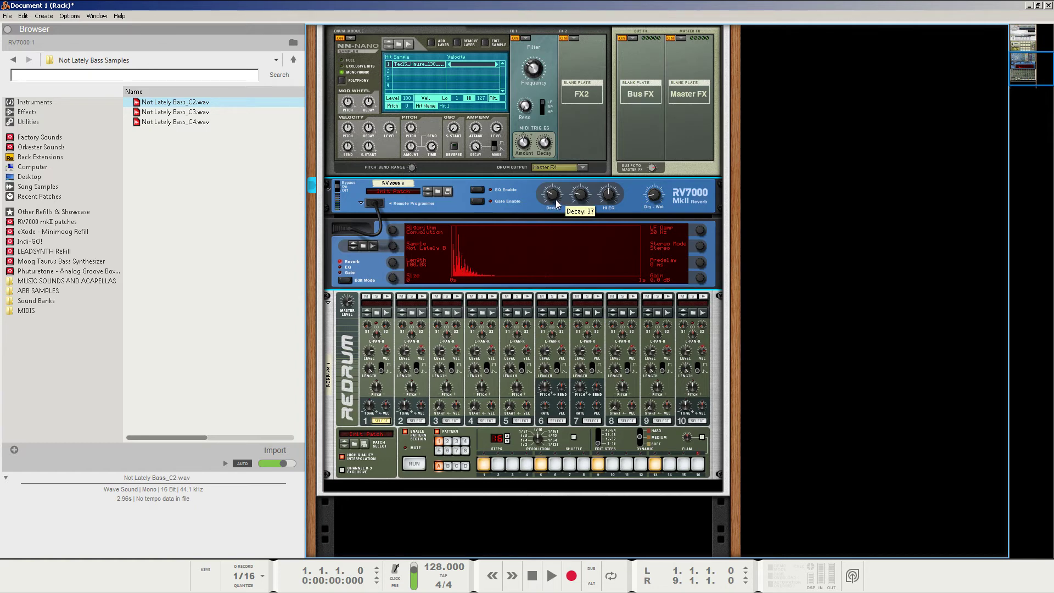
pyautogui.moveTo(556, 204); pyautogui.dragTo(556, 203)
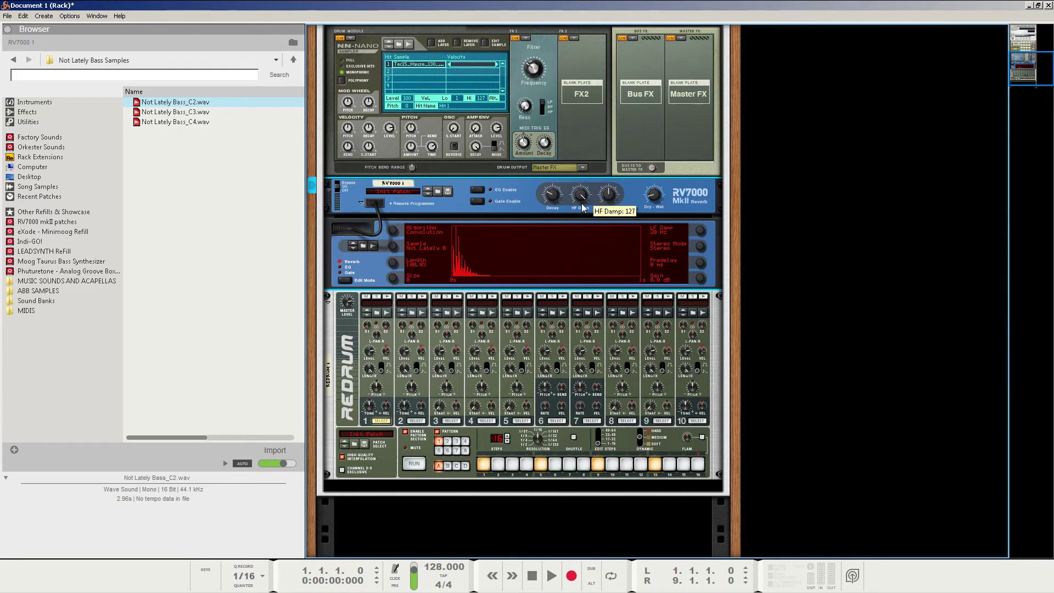
pyautogui.moveTo(609, 195); pyautogui.dragTo(616, 254)
pyautogui.moveTo(615, 202)
pyautogui.mouseDown()
pyautogui.moveTo(616, 184)
pyautogui.moveTo(616, 198)
pyautogui.moveTo(609, 188)
pyautogui.mouseUp()
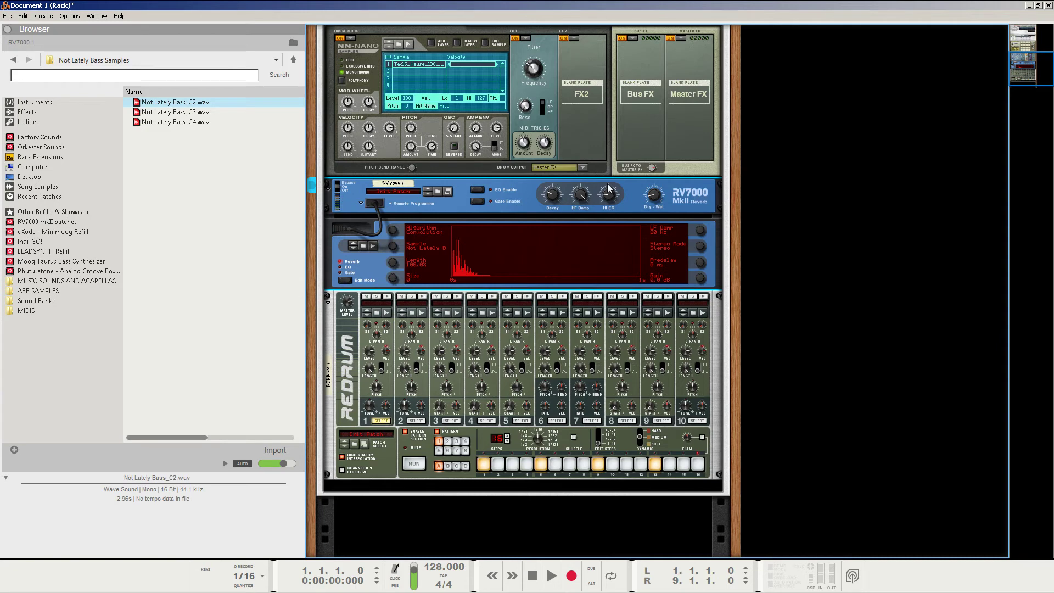
# - Play the Redrum beat, stopping and restarting it to audition the reverb
pyautogui.click(552, 576)
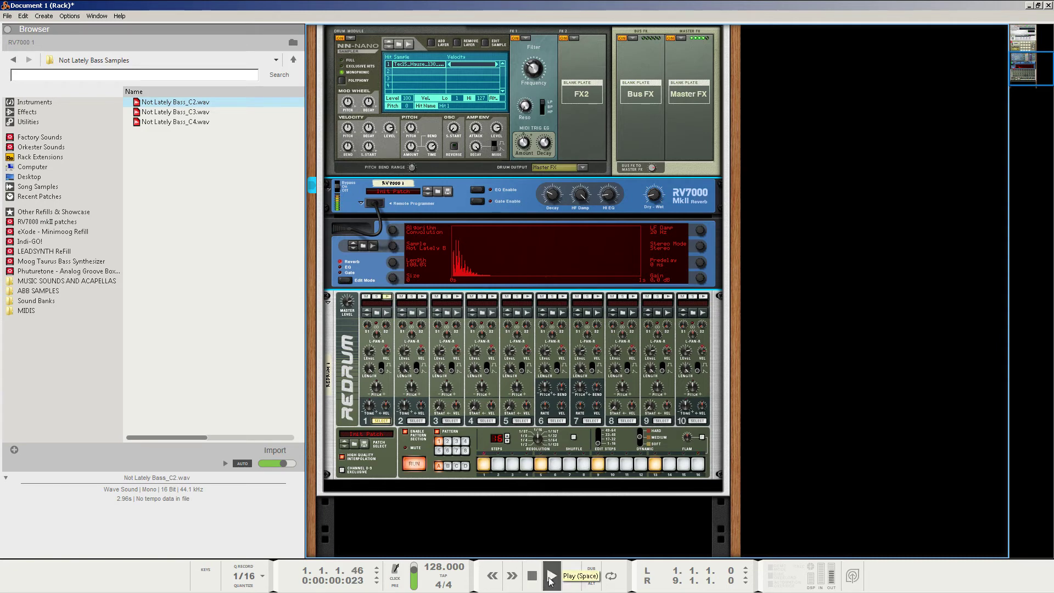
pyautogui.scroll(3, 608, 227)
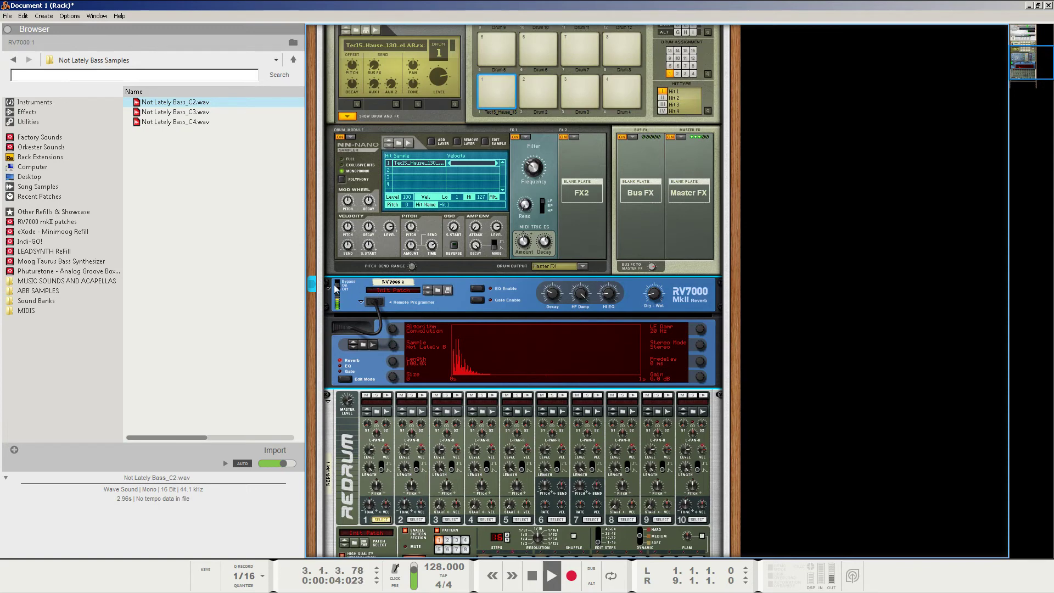
pyautogui.press('space')
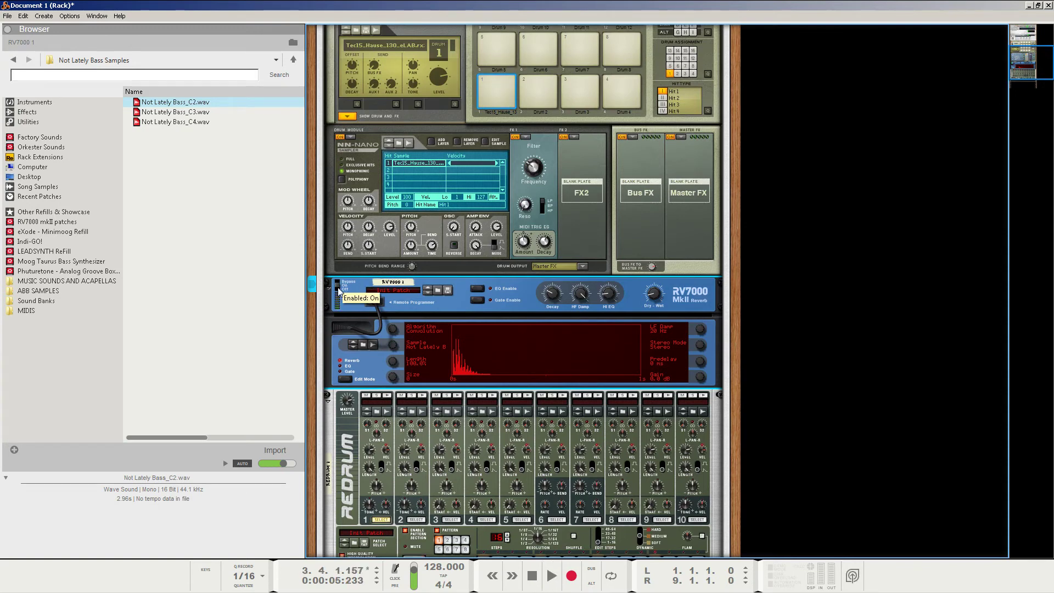
pyautogui.press('space')
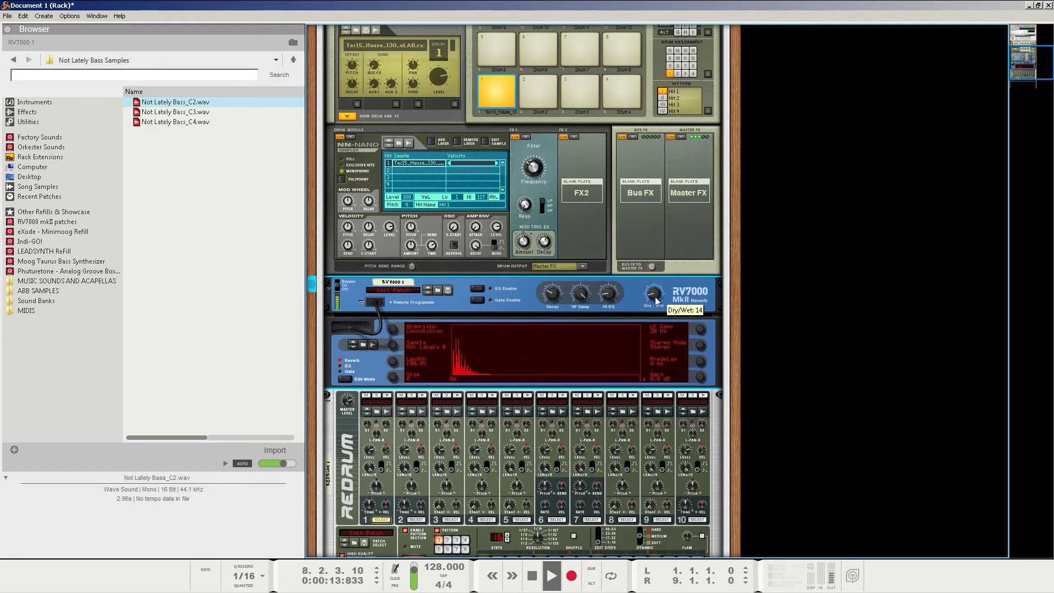
# - Raise the RV7000 Dry/Wet to about 28, then stop playback at the song start
pyautogui.scroll(4, 657, 298)
pyautogui.scroll(2, 657, 297)
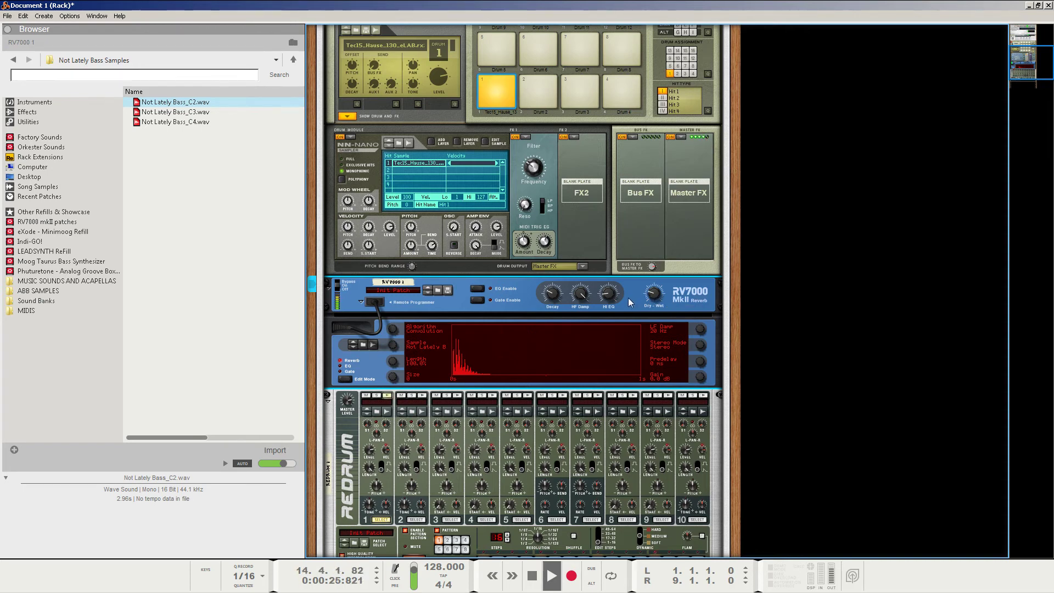
pyautogui.click(531, 575)
pyautogui.click(531, 575)
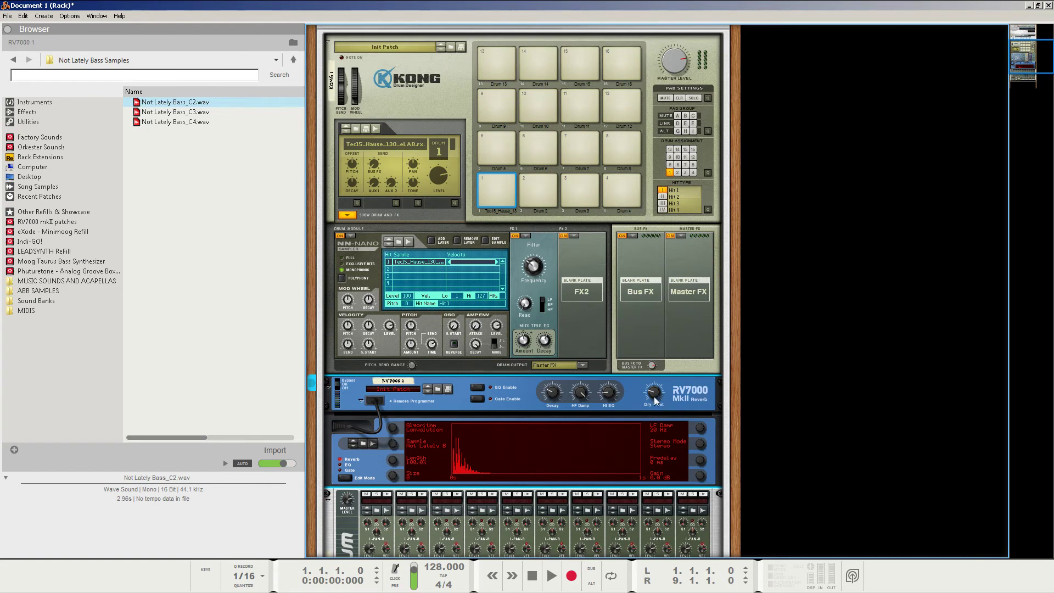
# - Load Bd_Analogue_SHA.wav from Kong Sounds & Samples > 1. Bass Drums onto Kong pad 2
pyautogui.click(544, 189)
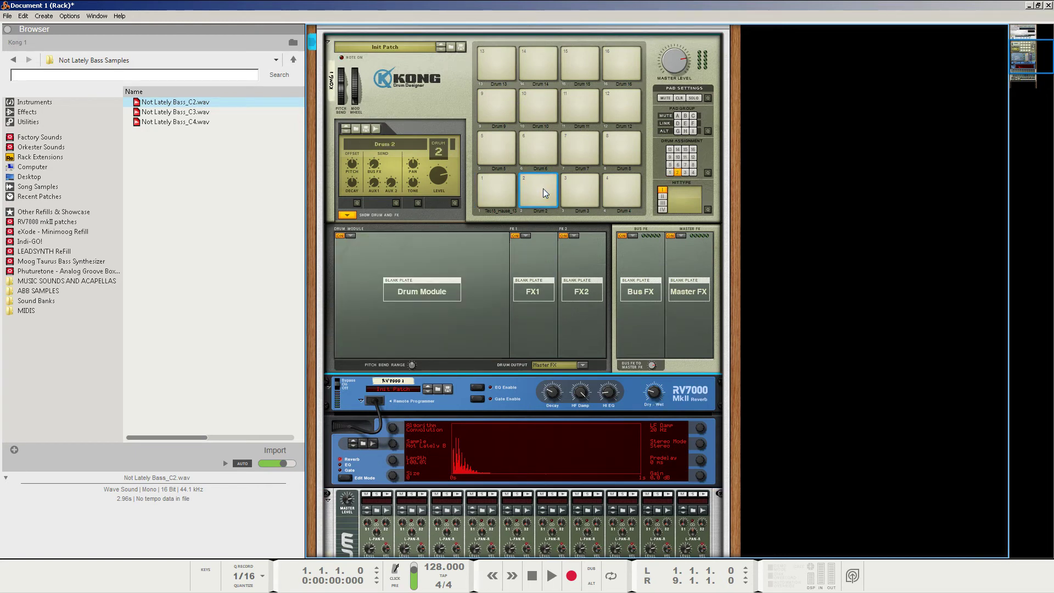
pyautogui.click(61, 137)
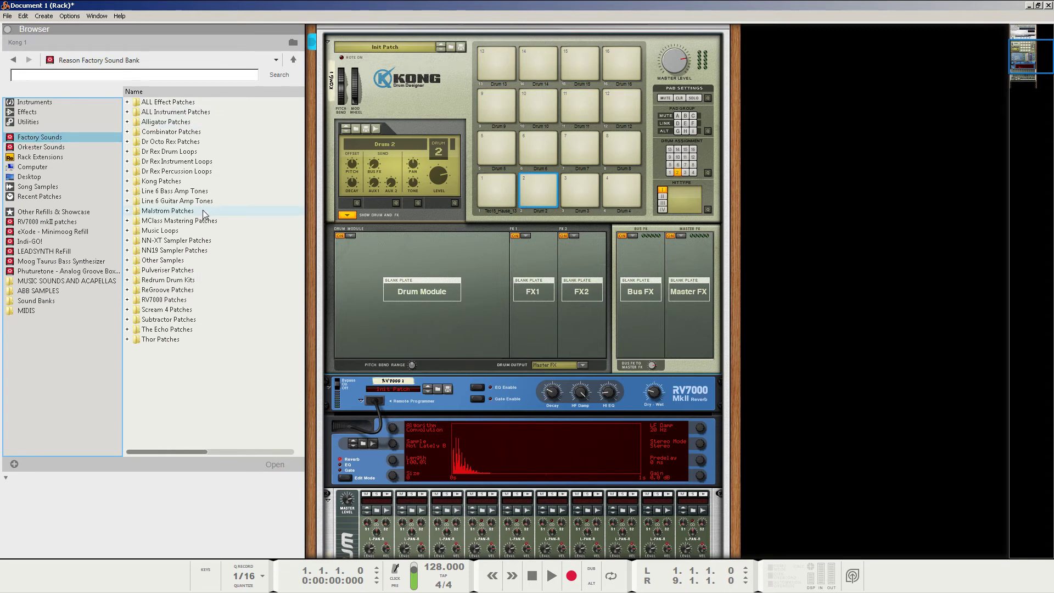
pyautogui.doubleClick(195, 182)
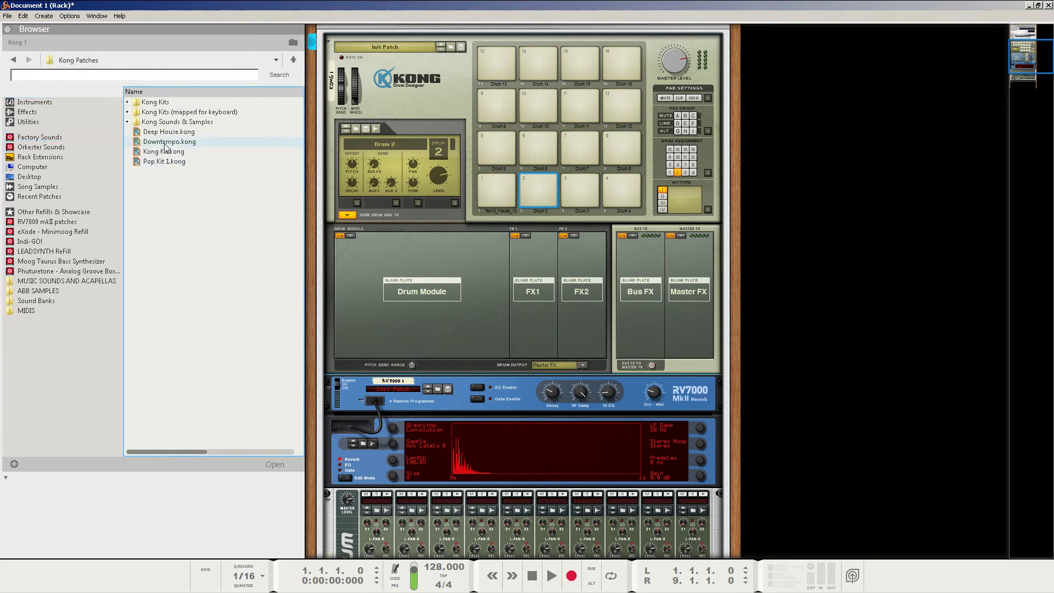
pyautogui.doubleClick(164, 124)
pyautogui.doubleClick(164, 103)
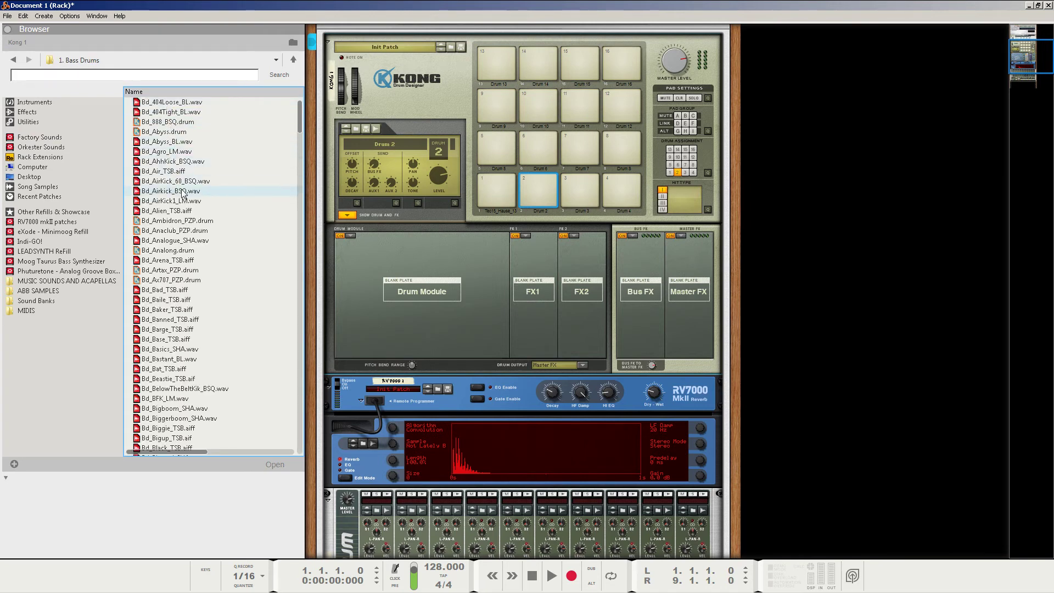
pyautogui.click(184, 241)
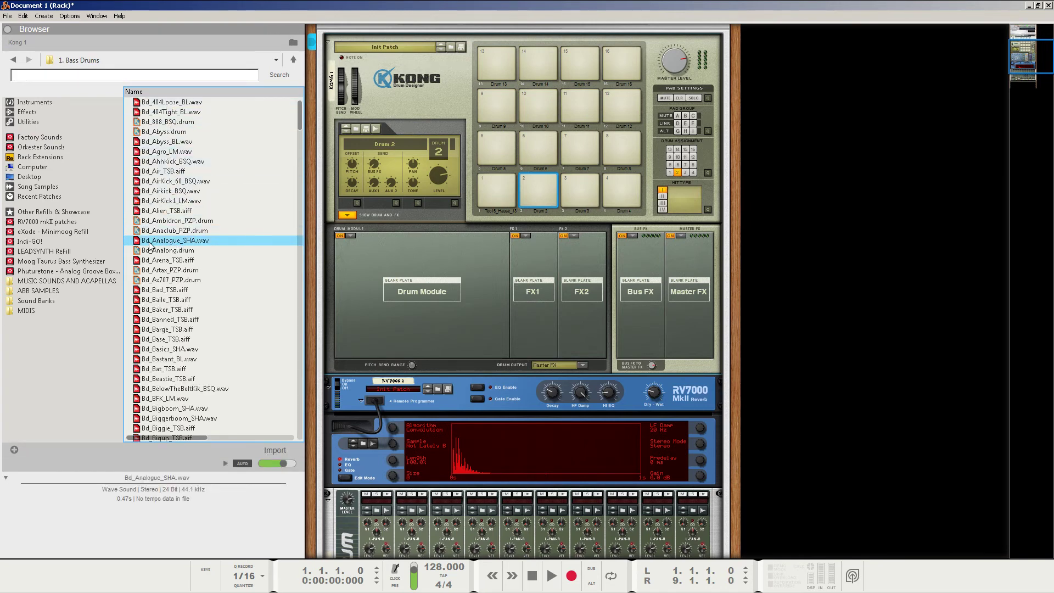
pyautogui.moveTo(156, 244); pyautogui.dragTo(531, 195)
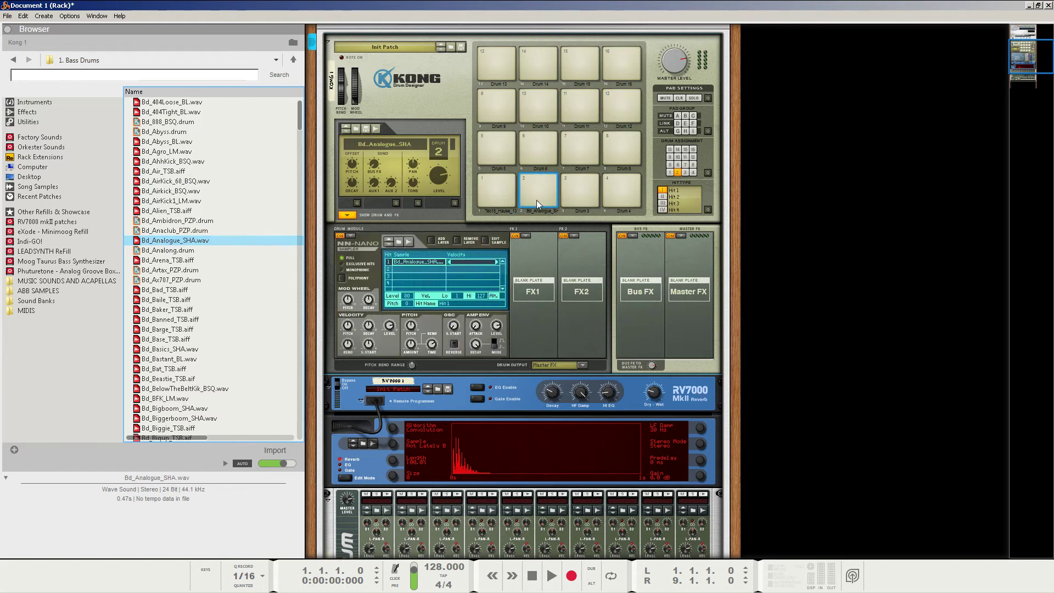
# - Give the pad 2 kick level 100, a Filter effect, and Output 3–4 routing
pyautogui.moveTo(412, 303); pyautogui.dragTo(421, 291)
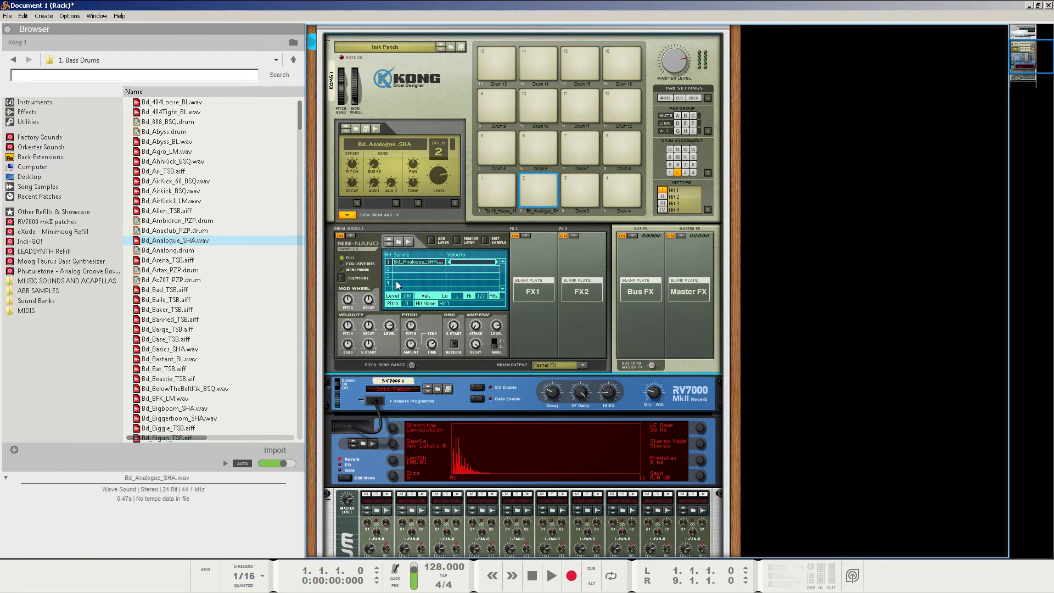
pyautogui.click(525, 235)
pyautogui.click(548, 286)
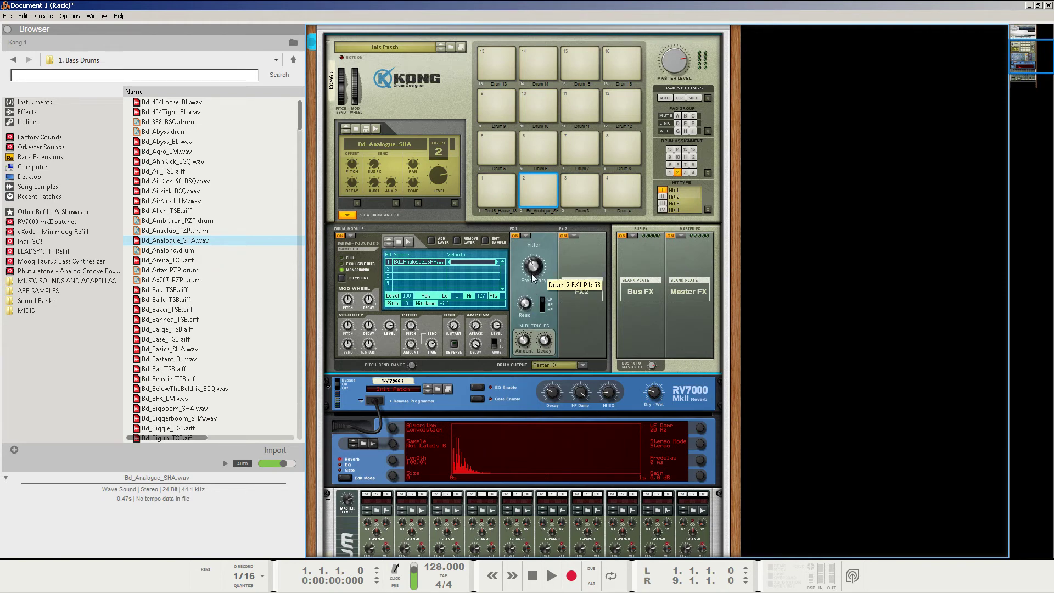
pyautogui.click(546, 186)
pyautogui.scroll(-3, 557, 285)
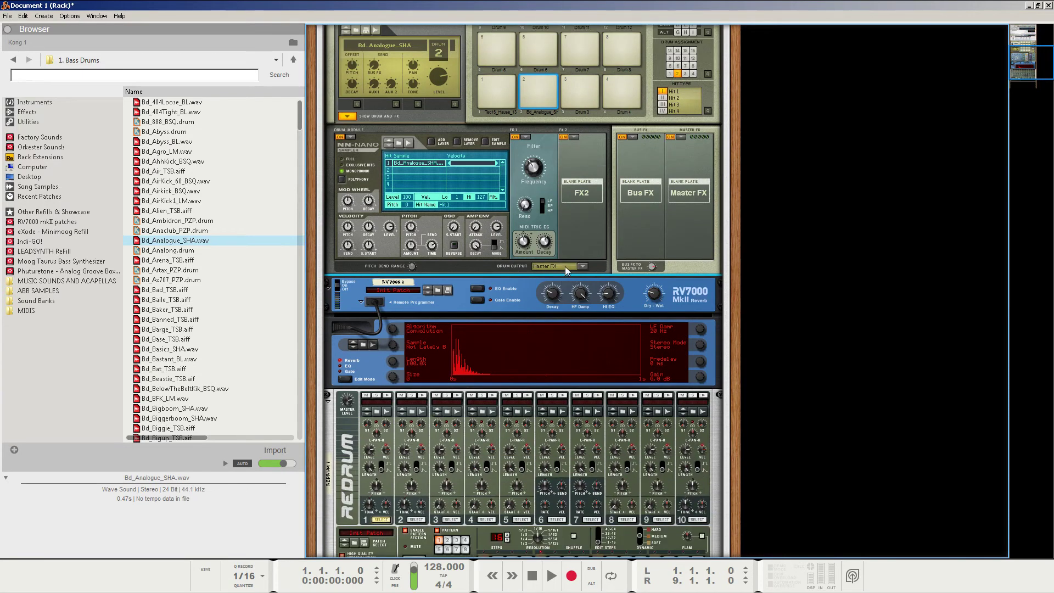
pyautogui.click(567, 269)
pyautogui.click(558, 304)
# - Add a Line Mixer 6:2 to the rack
pyautogui.press('Tab')
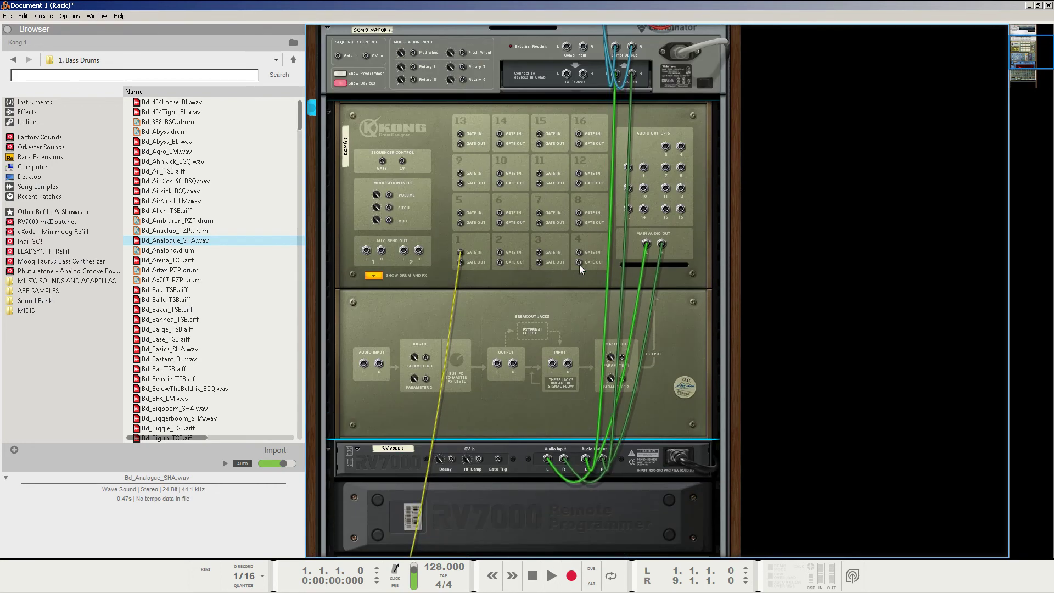
pyautogui.rightClick(420, 136)
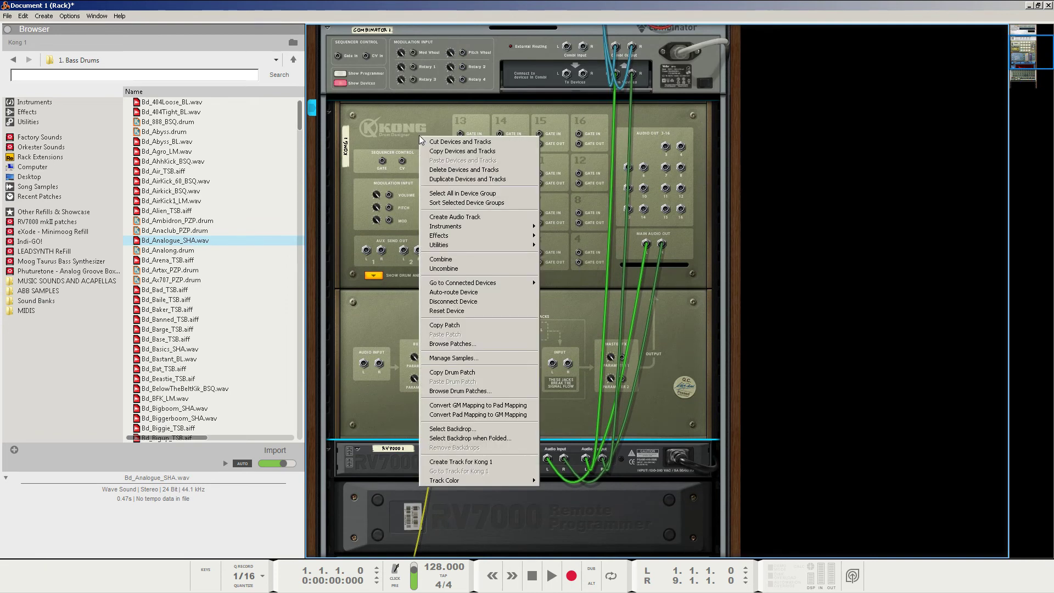
pyautogui.moveTo(468, 245)
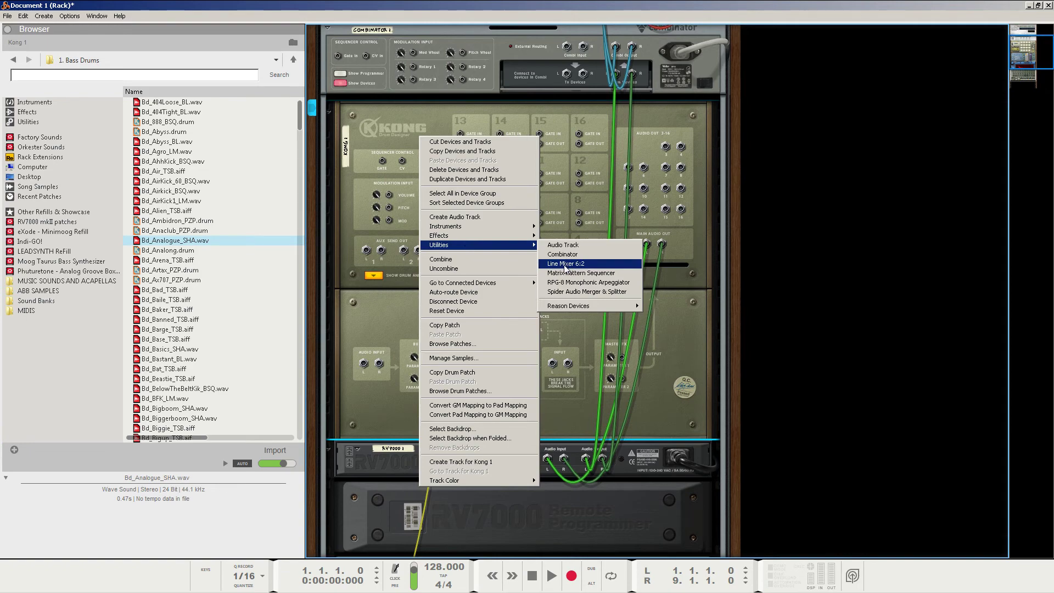
pyautogui.click(566, 265)
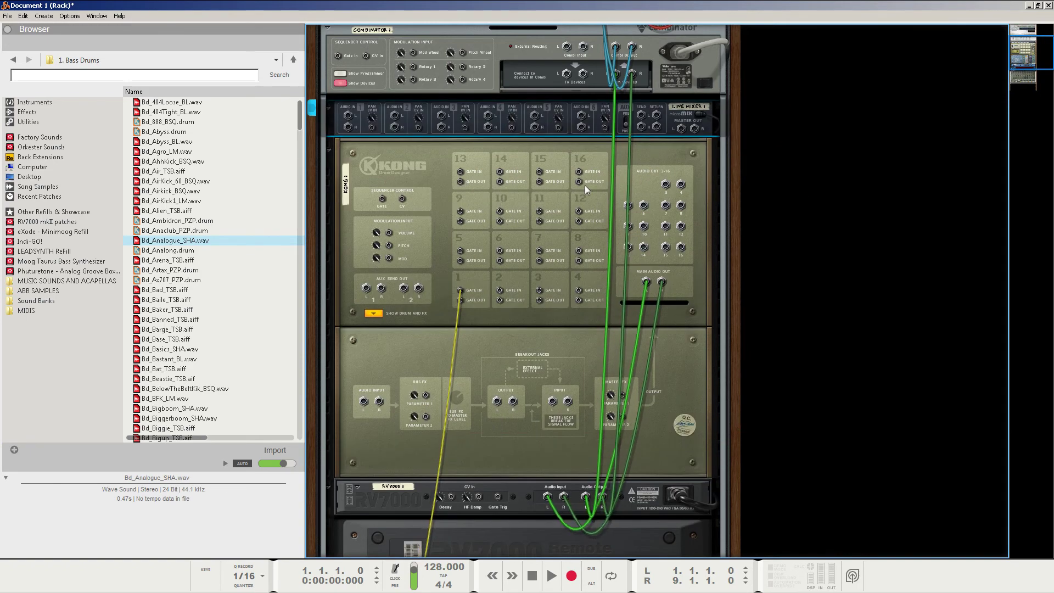
# - Patch a Kong output into the mixer and the mixer's Master Out into the Combinator
pyautogui.moveTo(664, 184); pyautogui.dragTo(347, 117)
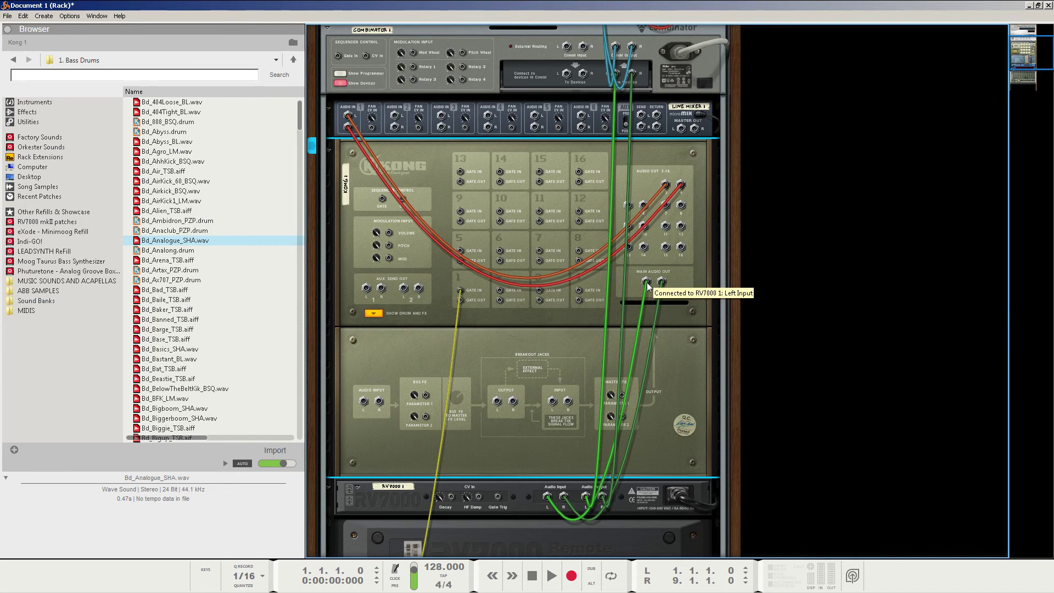
pyautogui.moveTo(615, 73); pyautogui.dragTo(394, 127)
pyautogui.moveTo(680, 128); pyautogui.dragTo(614, 74)
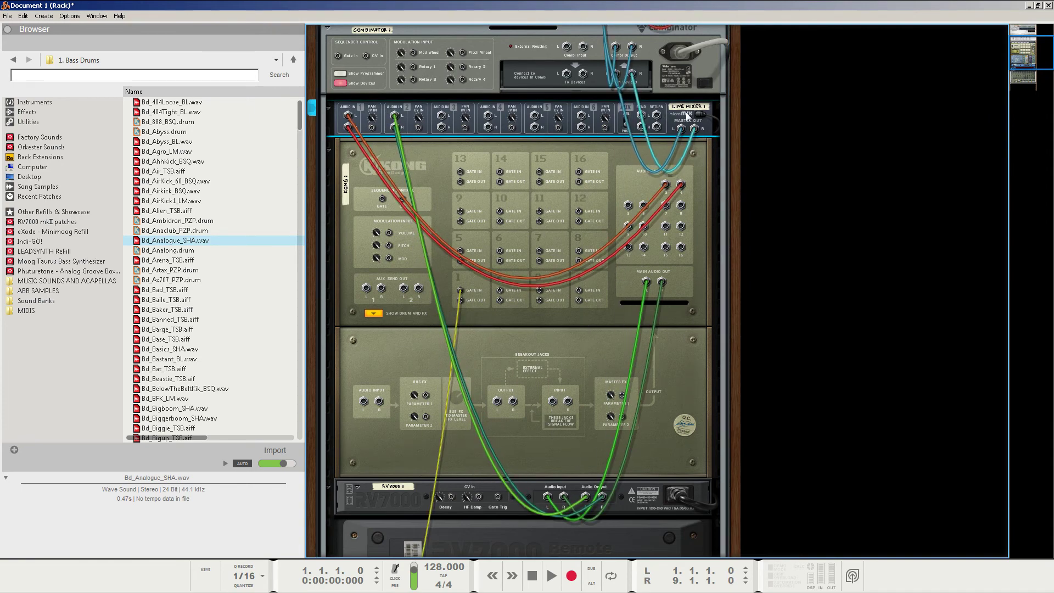
pyautogui.press('Tab')
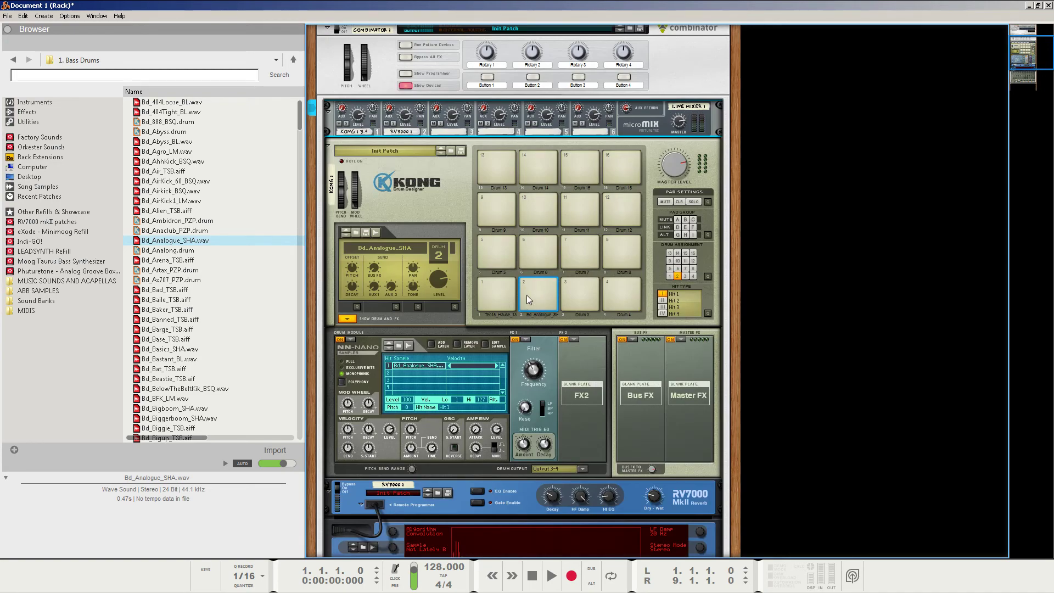
# - Audition the kicks on Kong pads 1 and 2
pyautogui.click(542, 288)
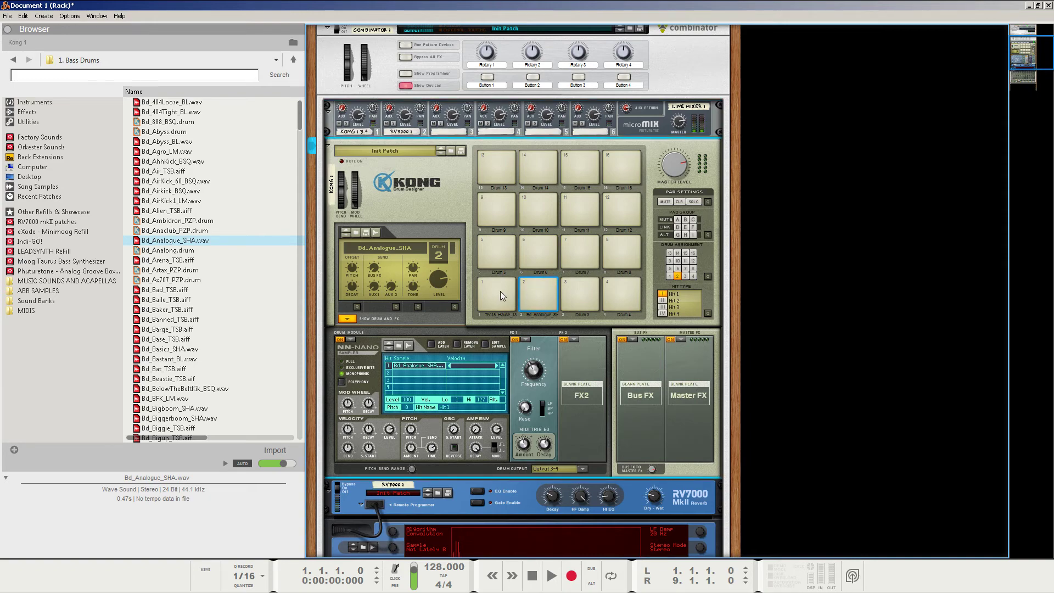
pyautogui.click(500, 292)
pyautogui.click(545, 292)
pyautogui.scroll(-4, 559, 285)
pyautogui.scroll(-6, 461, 266)
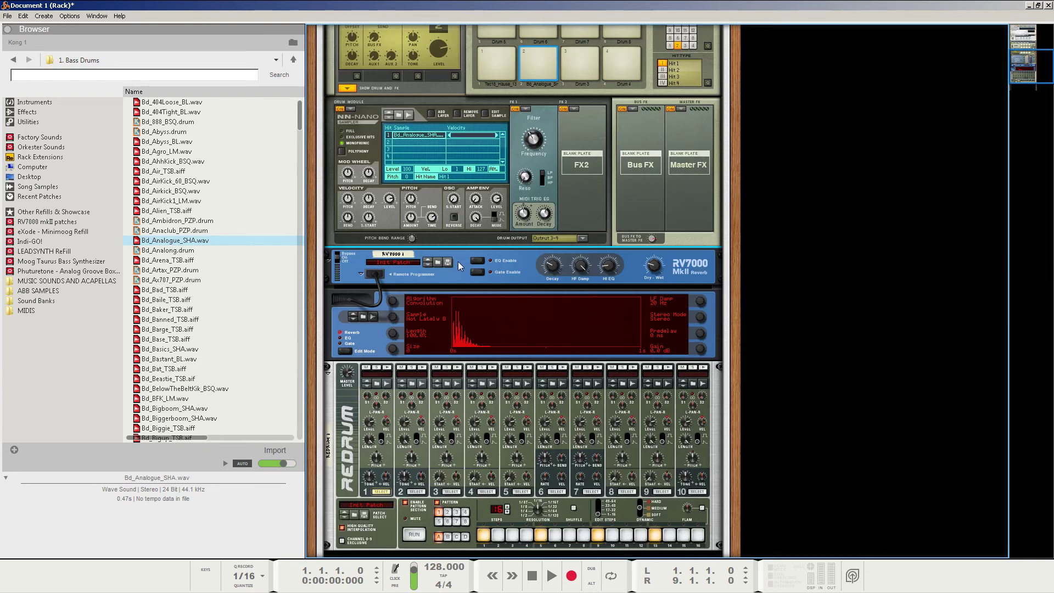
# - Turn on steps 9 and 13 in the Redrum pattern
pyautogui.click(415, 437)
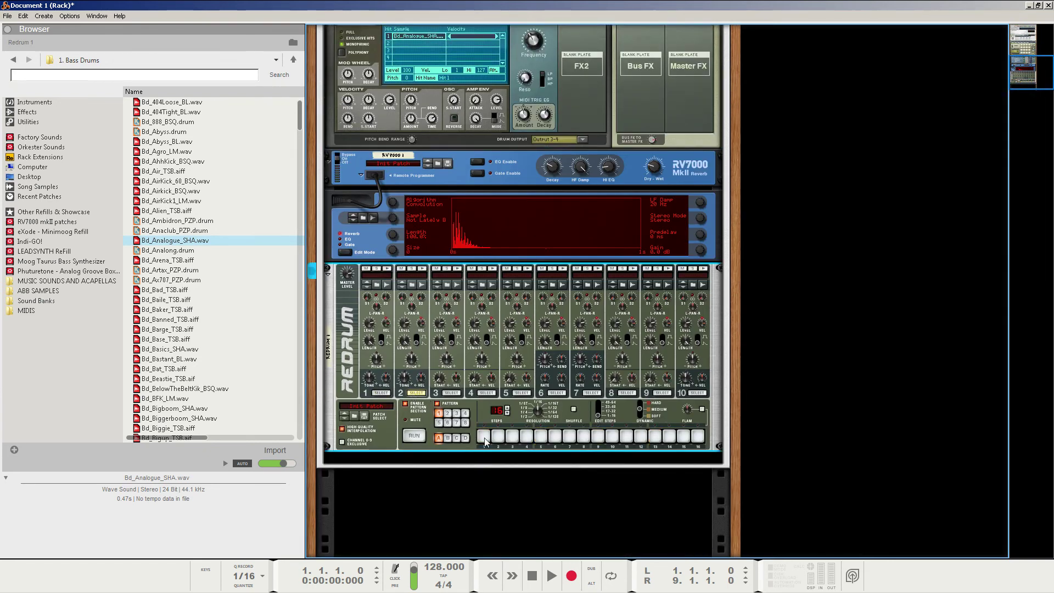
pyautogui.click(602, 439)
pyautogui.click(655, 438)
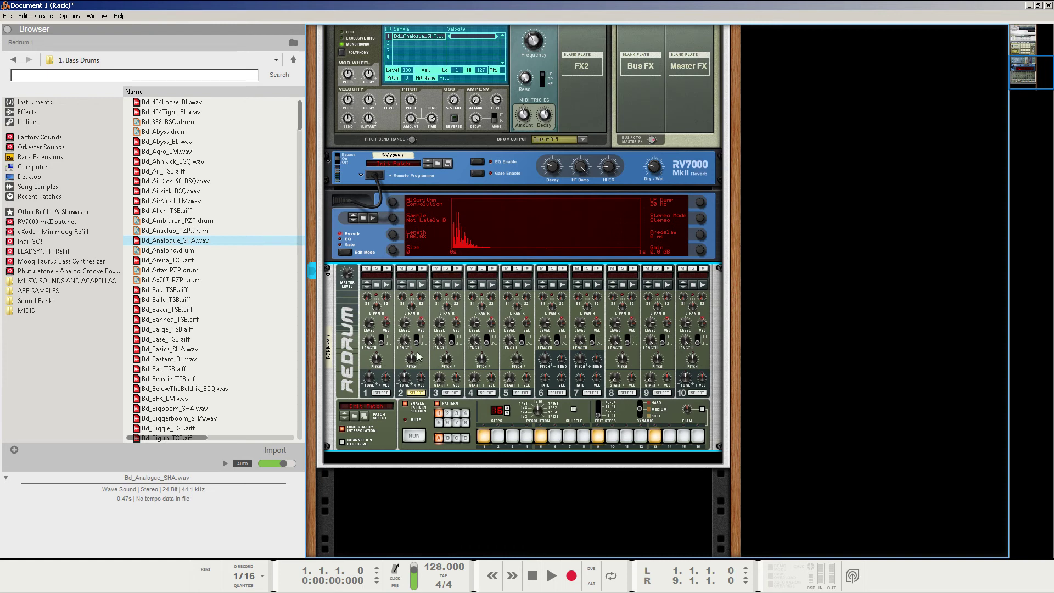
# - Cable Redrum channel 2 Gate Out to Kong pad 2 Gate In
pyautogui.press('Tab')
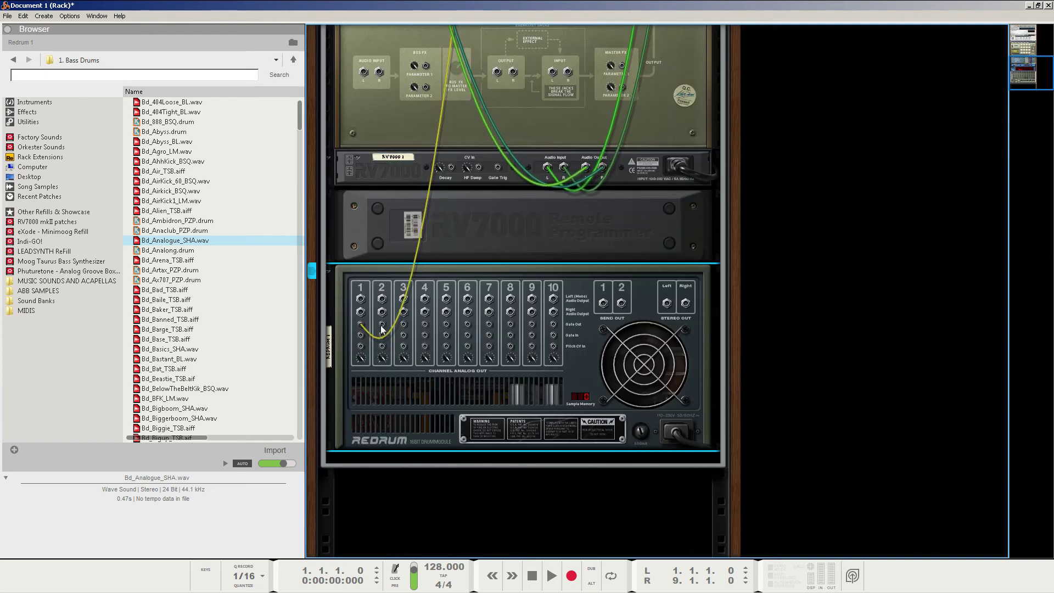
pyautogui.moveTo(383, 329); pyautogui.dragTo(500, 97)
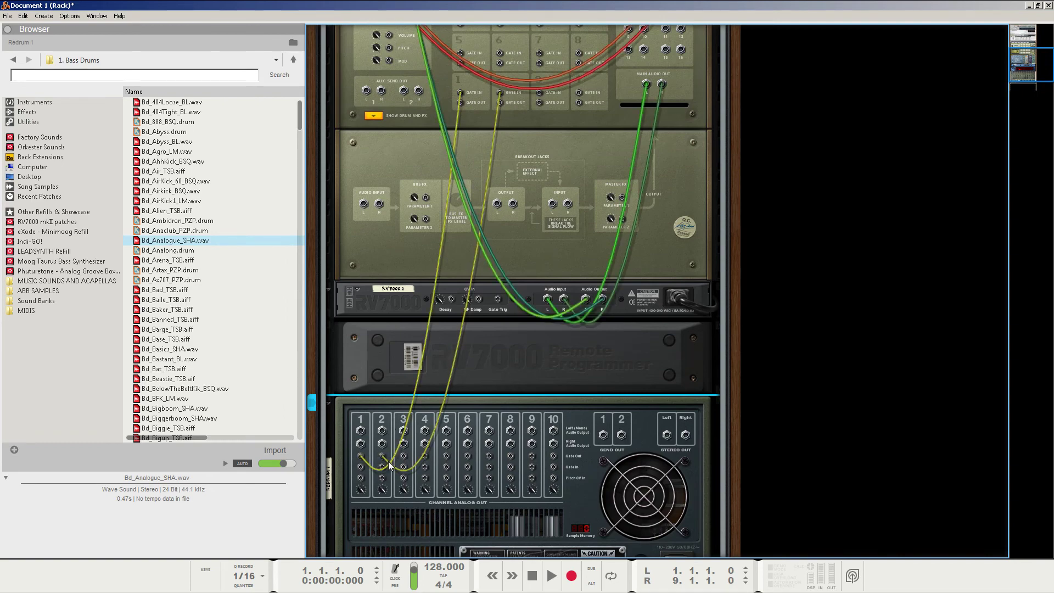
pyautogui.press('Tab')
pyautogui.scroll(-3, 492, 212)
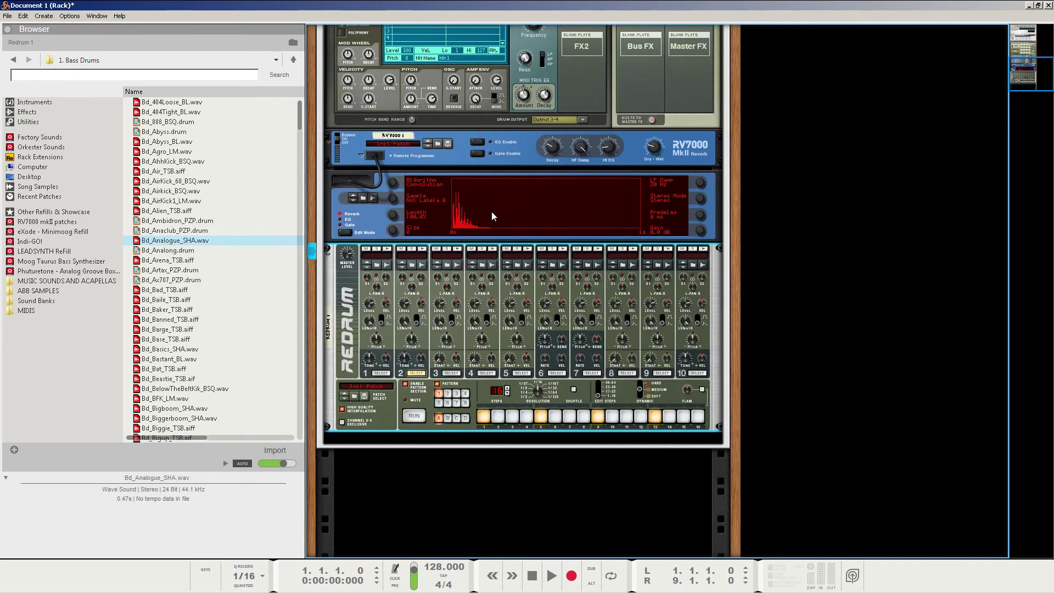
pyautogui.scroll(3, 492, 211)
pyautogui.click(586, 226)
pyautogui.scroll(-3, 590, 231)
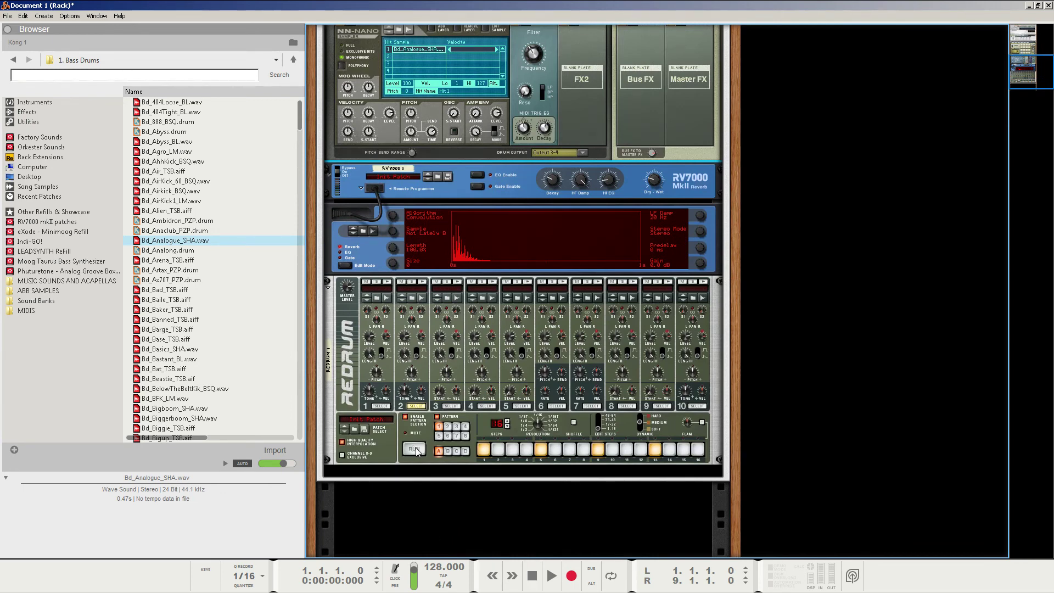
# - Start the Redrum pattern and song playback, checking the reverb's dry/wet amount
pyautogui.click(416, 450)
pyautogui.scroll(1, 565, 383)
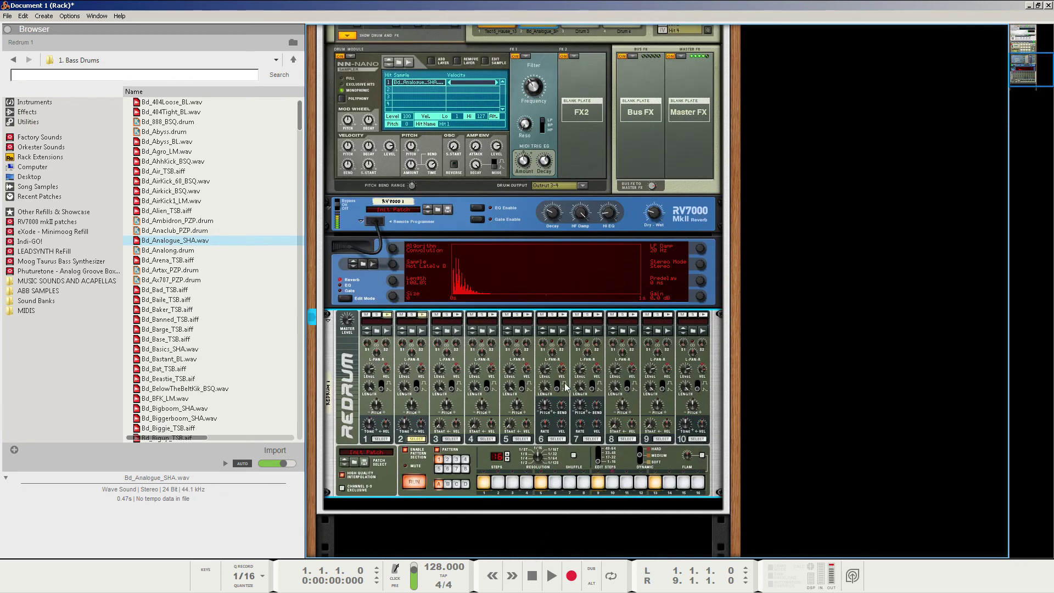
pyautogui.click(657, 225)
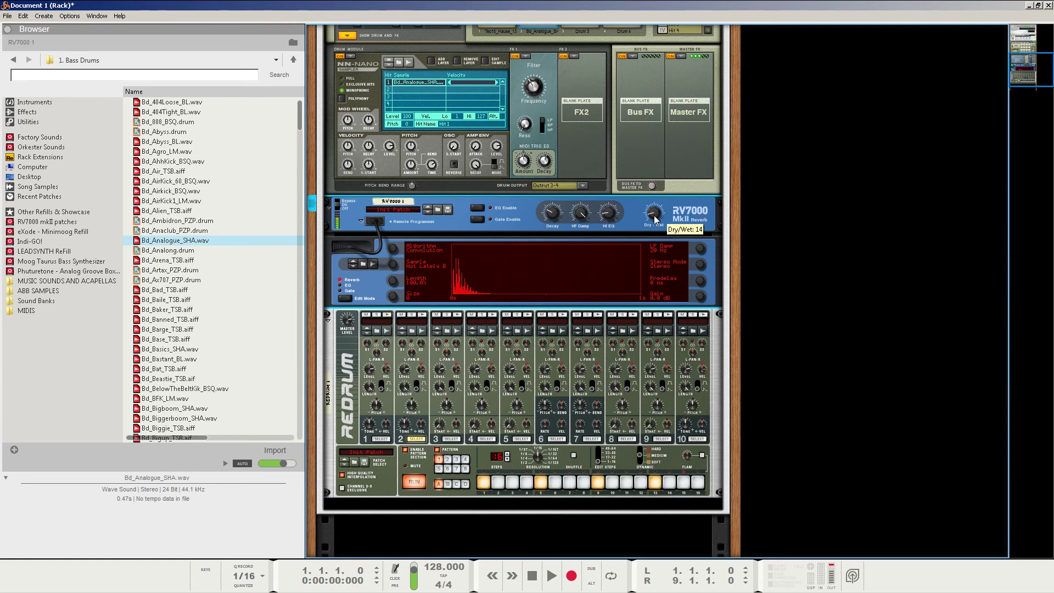
pyautogui.scroll(-2, 656, 220)
pyautogui.scroll(3, 545, 216)
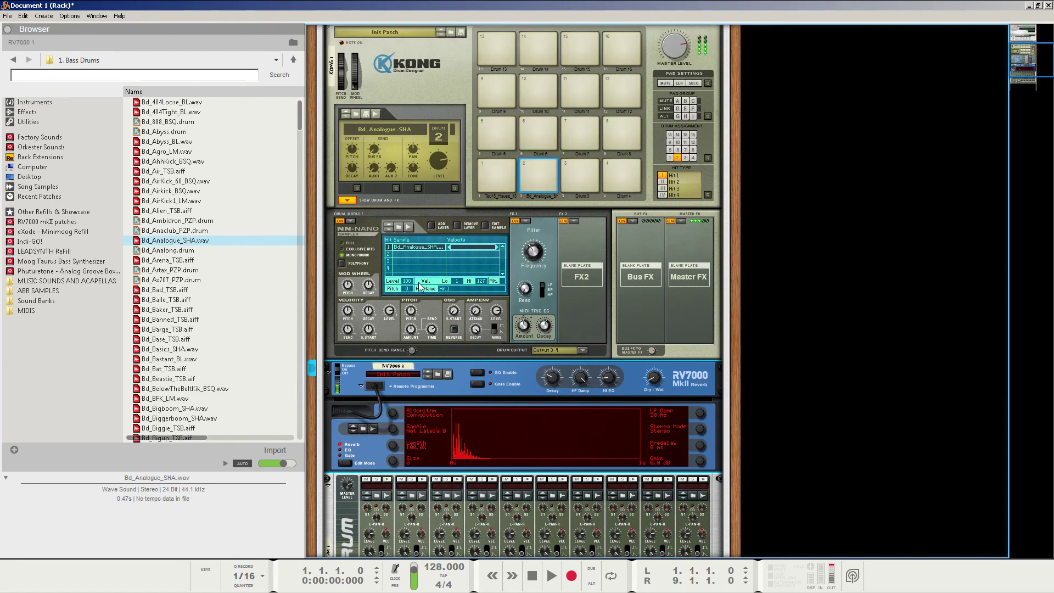
pyautogui.press('space')
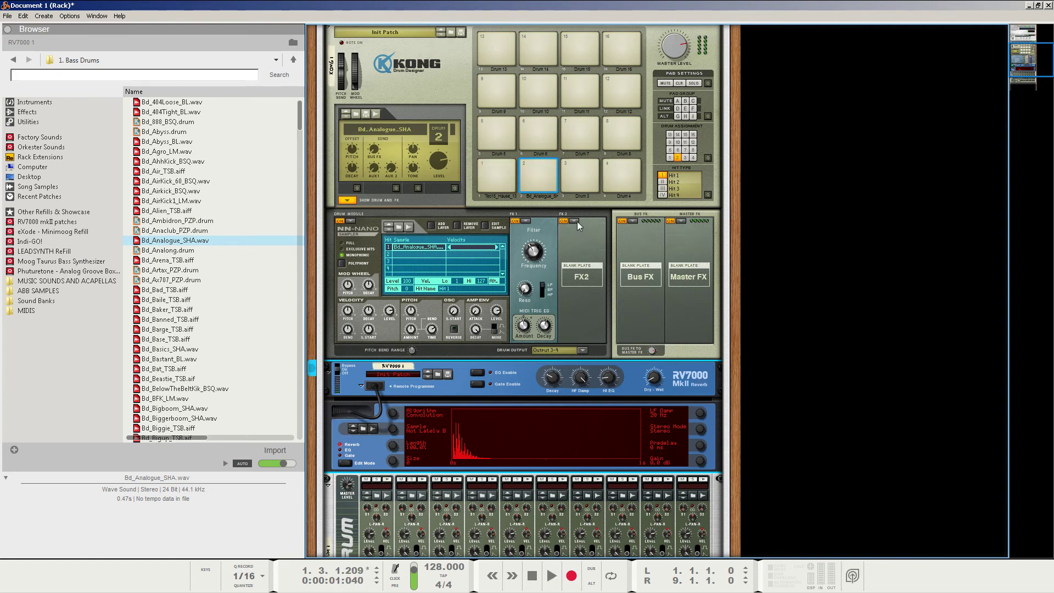
# - Inspect Kong pads 1 and 2 for their samples and outputs
pyautogui.click(544, 179)
pyautogui.click(500, 177)
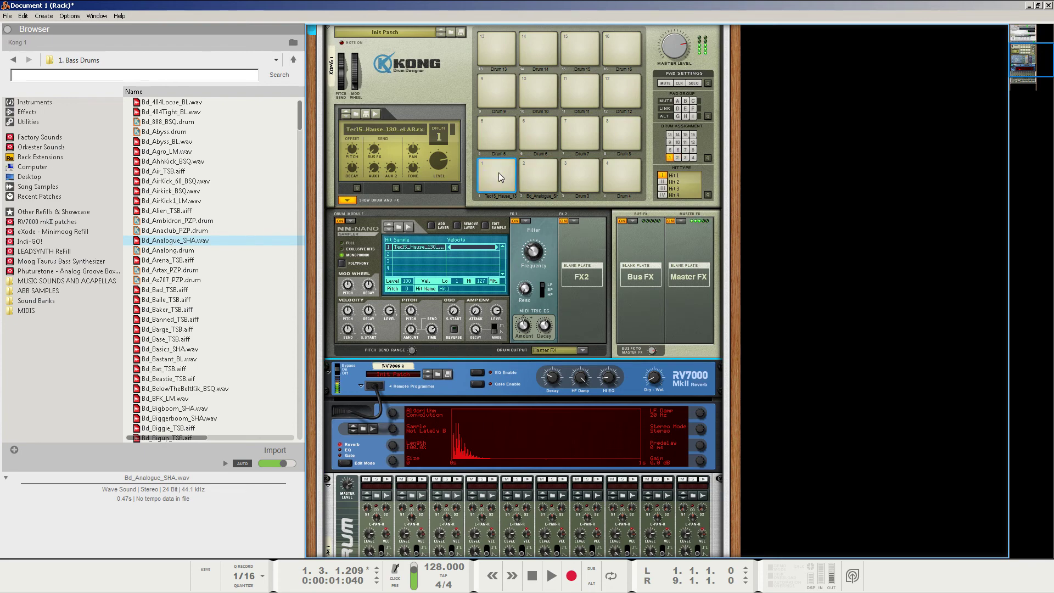
pyautogui.click(543, 174)
pyautogui.scroll(-3, 534, 173)
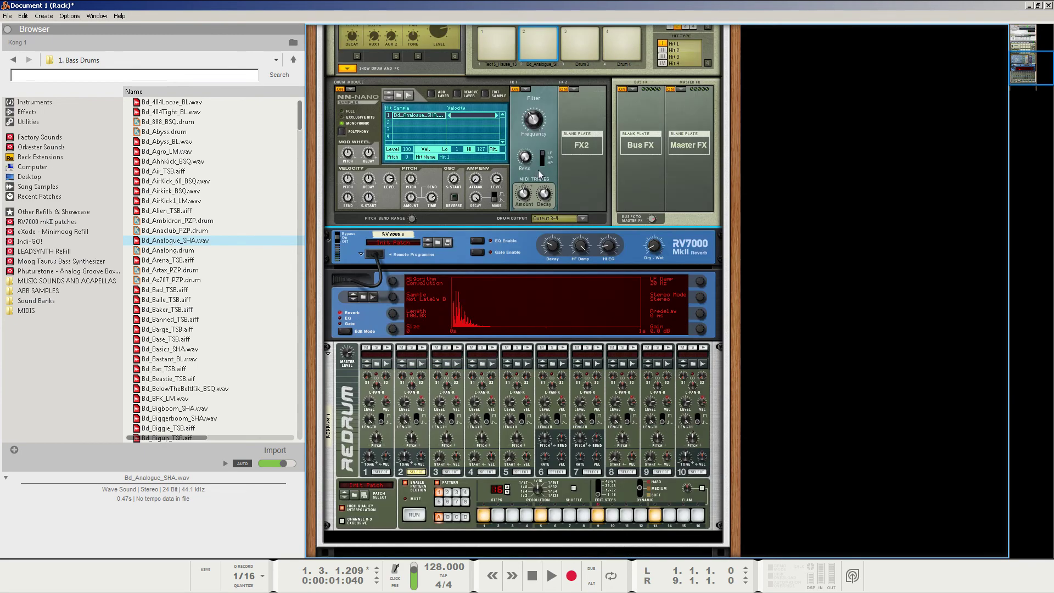
pyautogui.click(499, 47)
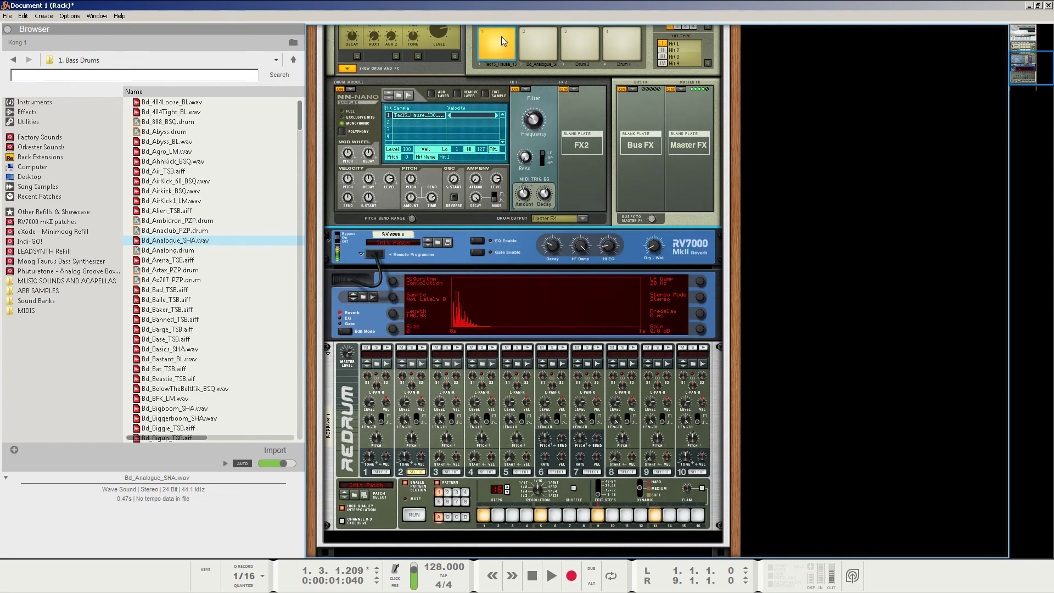
# - Restart the Redrum pattern and set the RV7000 dry/wet mix to 20
pyautogui.click(424, 342)
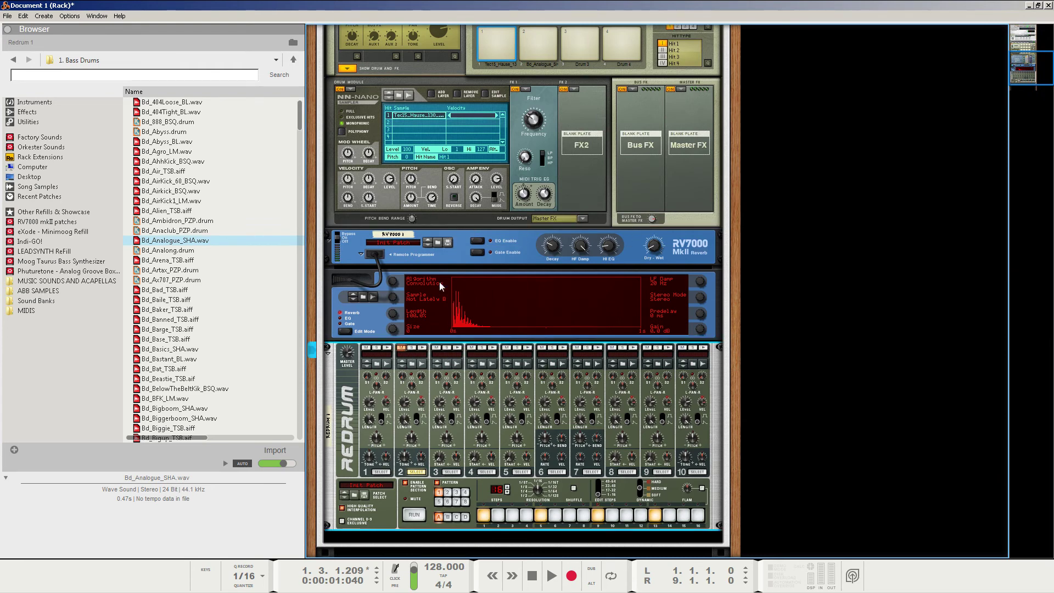
pyautogui.scroll(2, 536, 130)
pyautogui.click(501, 138)
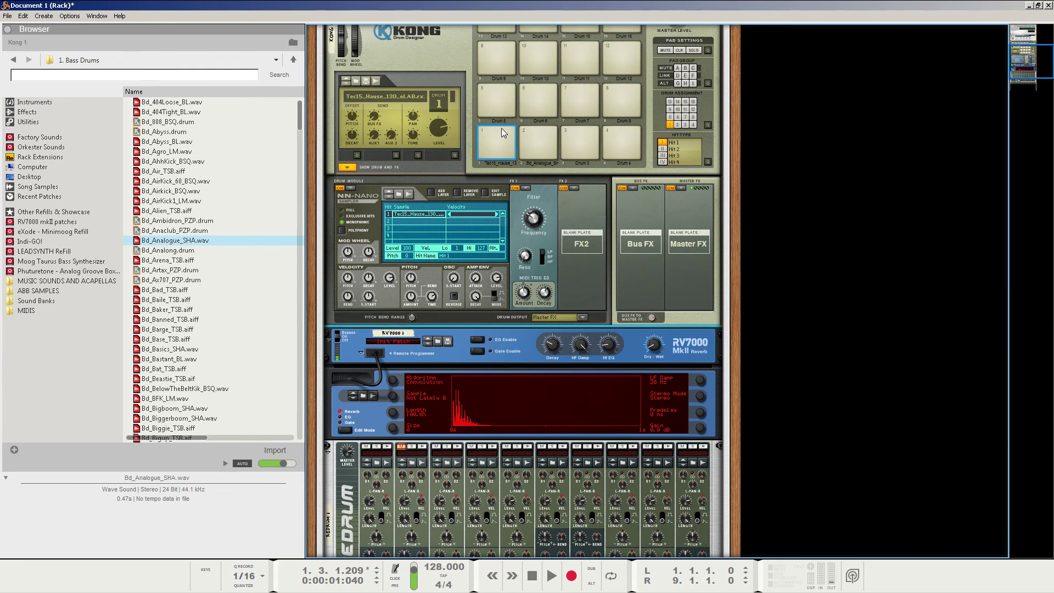
pyautogui.scroll(-3, 499, 501)
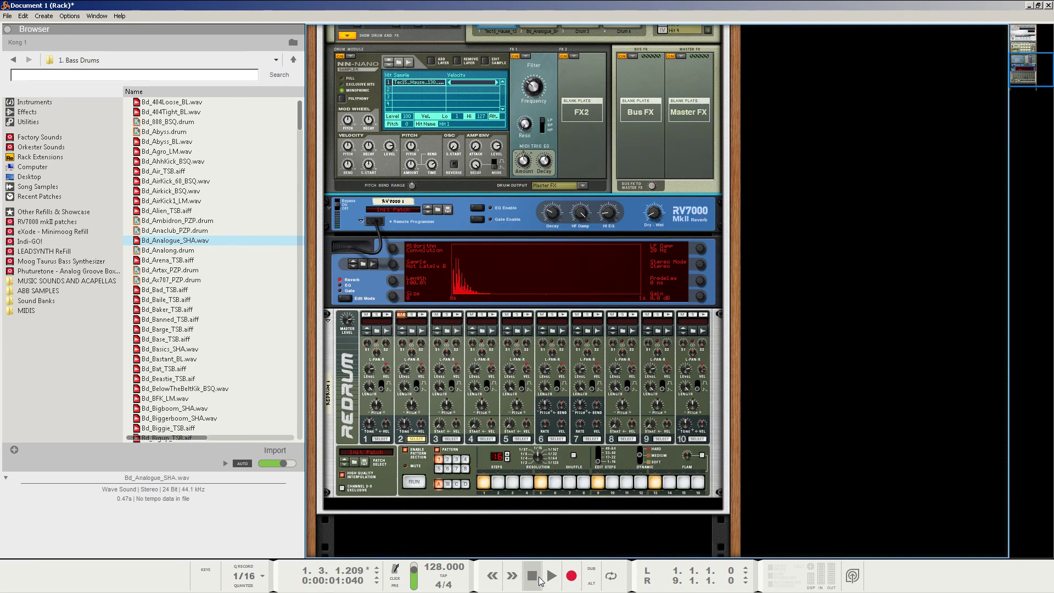
pyautogui.click(414, 481)
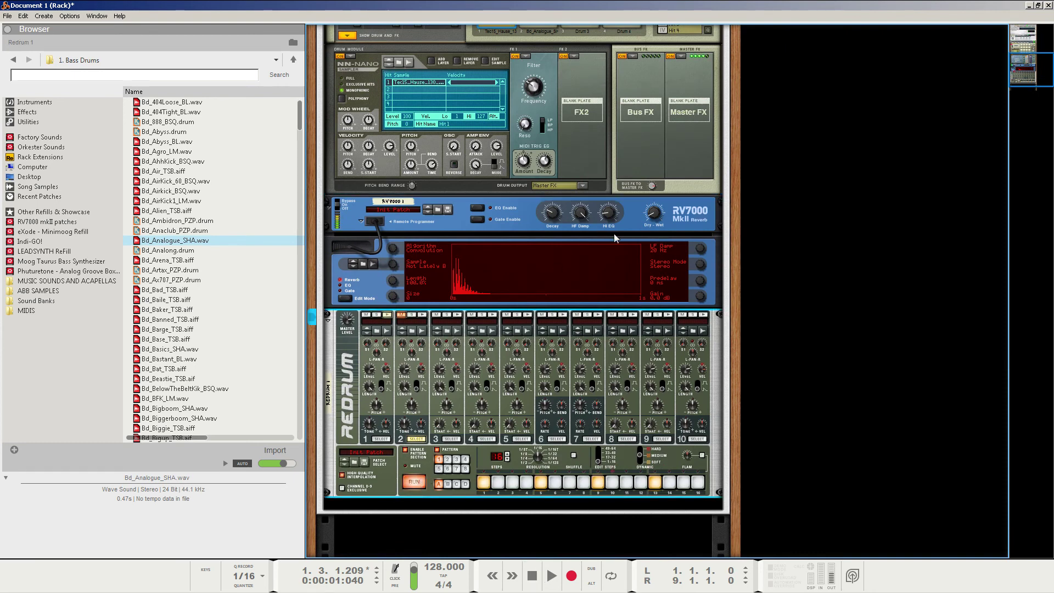
pyautogui.click(658, 223)
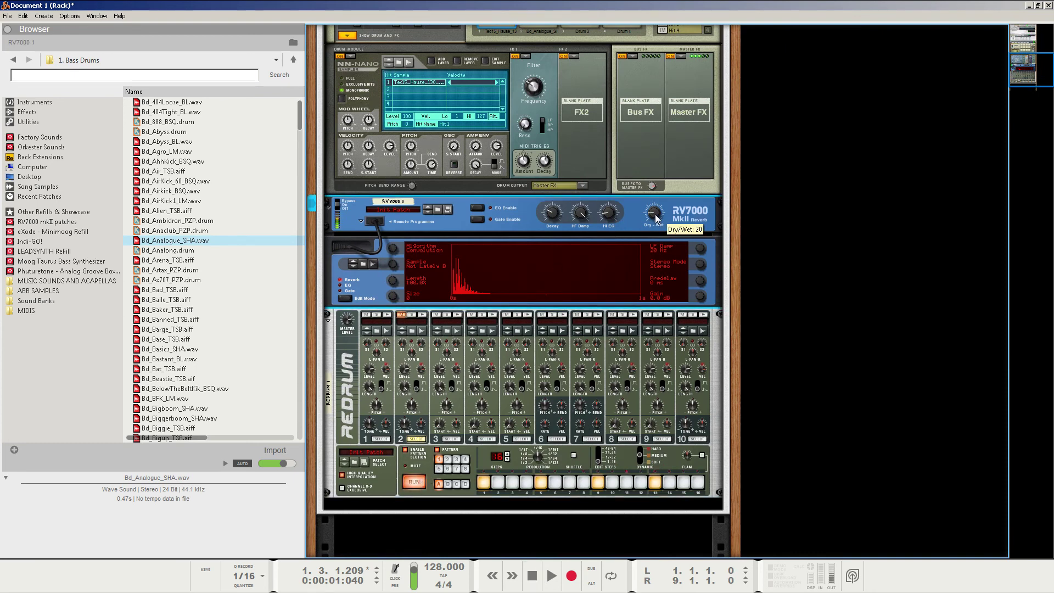
# - Enable the RV7000 EQ with a 3.7 dB Low Gain boost, then stop playback at bar 1
pyautogui.click(477, 209)
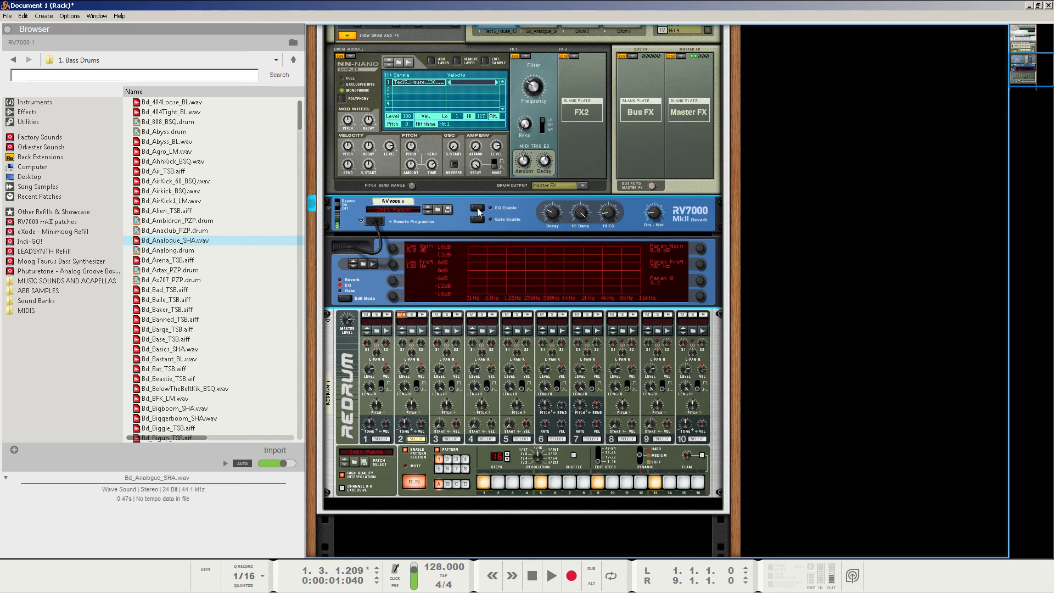
pyautogui.moveTo(396, 251); pyautogui.dragTo(397, 246)
pyautogui.scroll(3, 398, 245)
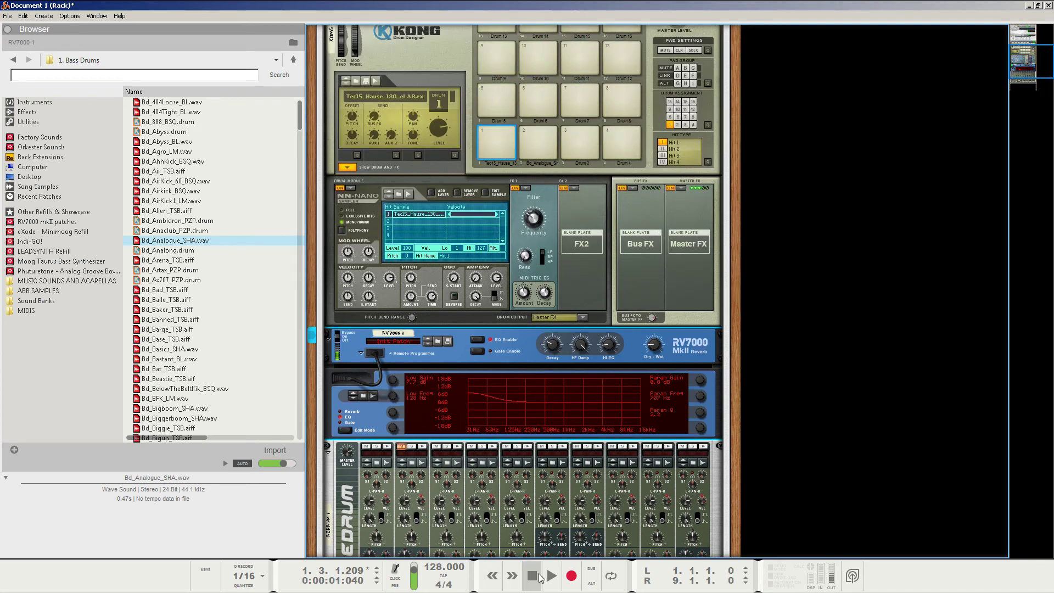
pyautogui.click(533, 576)
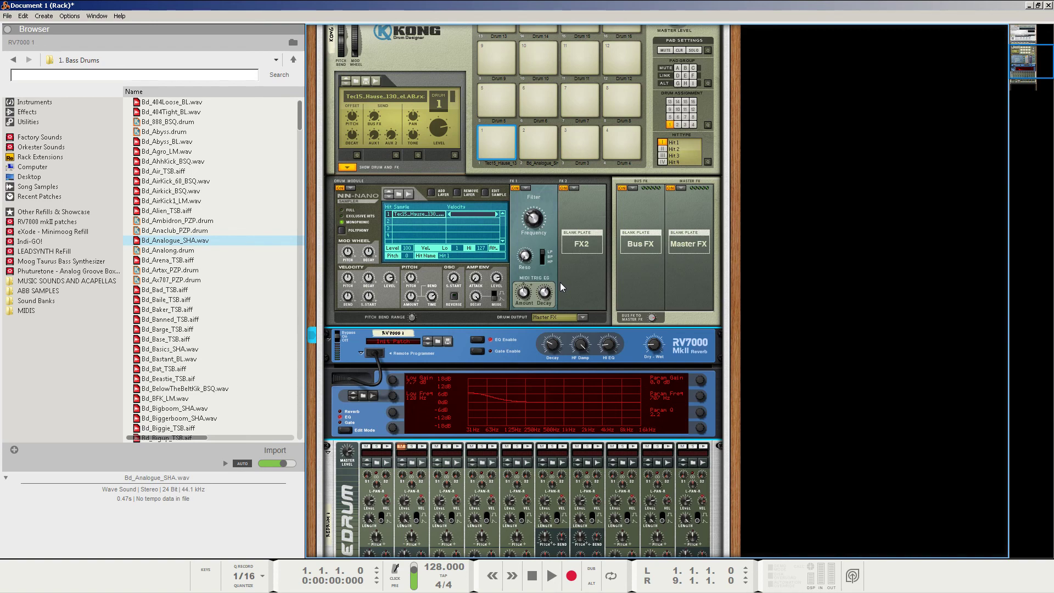
pyautogui.scroll(3, 551, 288)
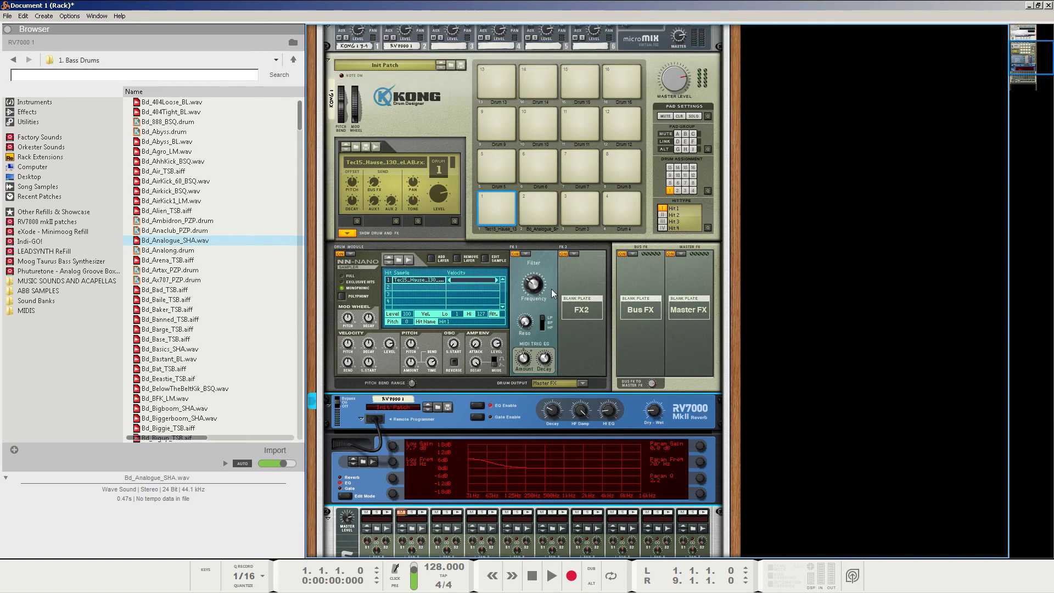